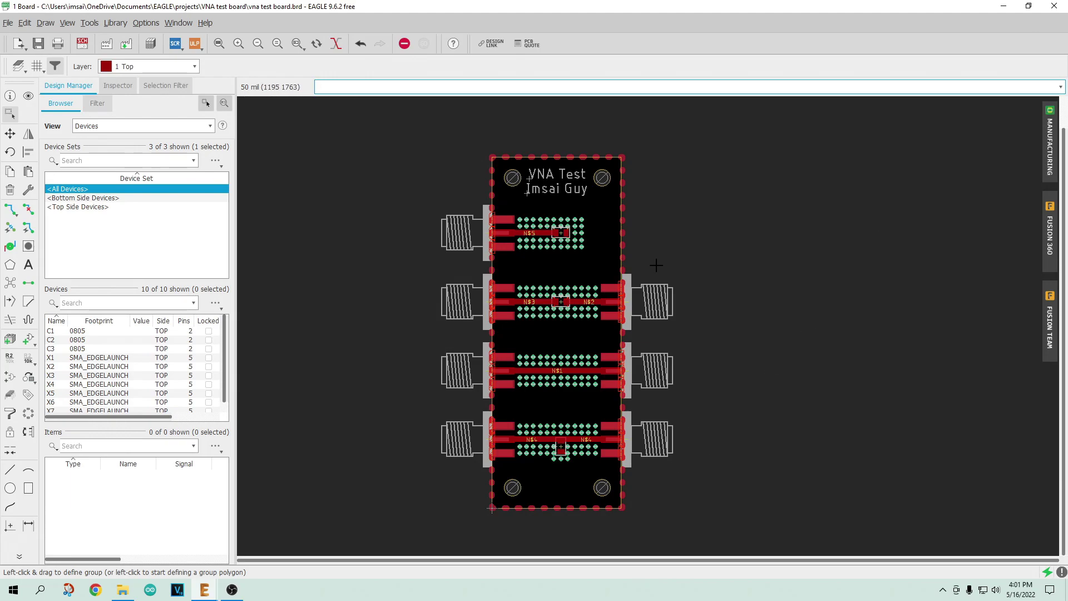
# - Fill the ground pour polygons with Ratsnest and inspect the fill around the traces
pyautogui.scroll(4, 556, 239)
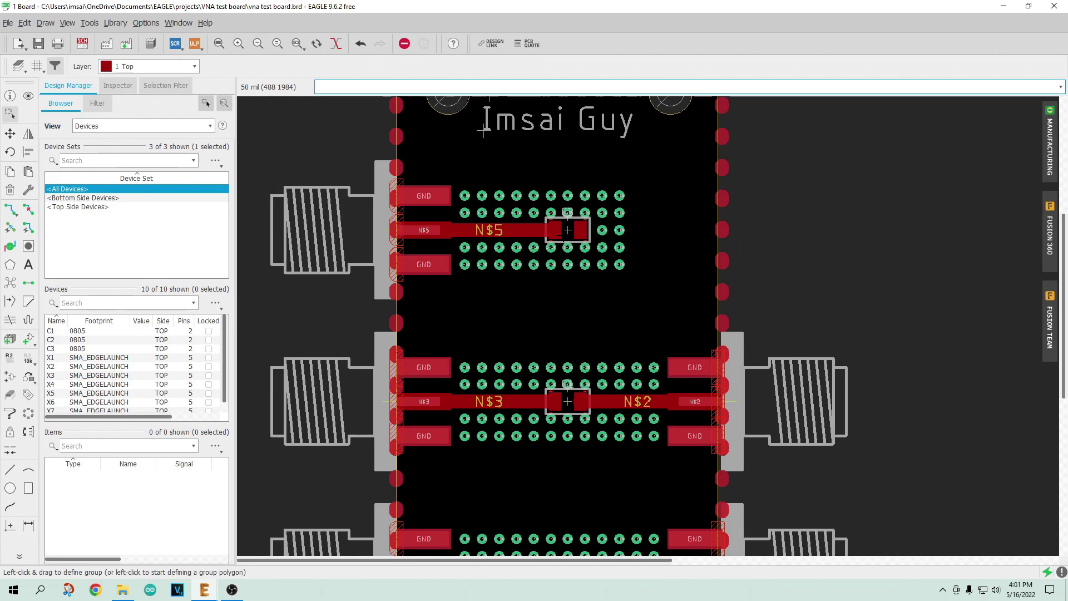
pyautogui.scroll(-3, 482, 130)
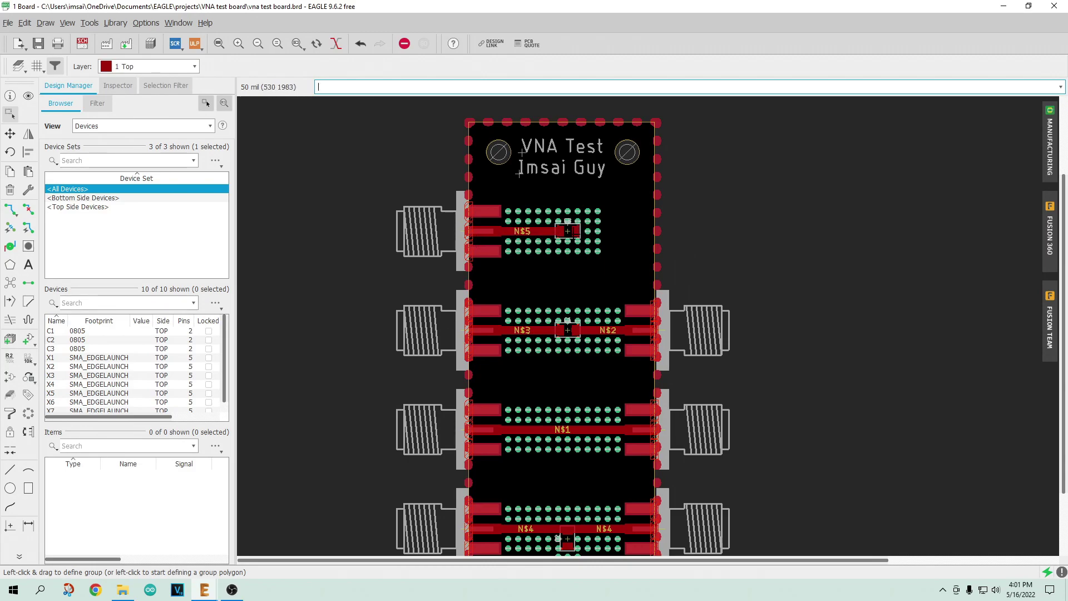
pyautogui.scroll(-1, 461, 332)
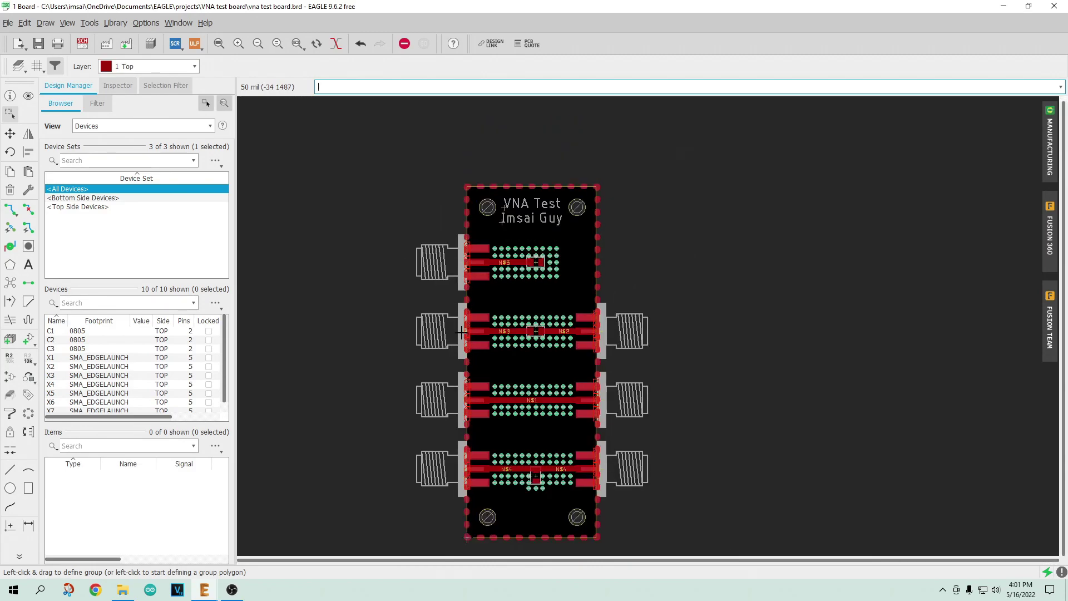
pyautogui.scroll(5, 461, 332)
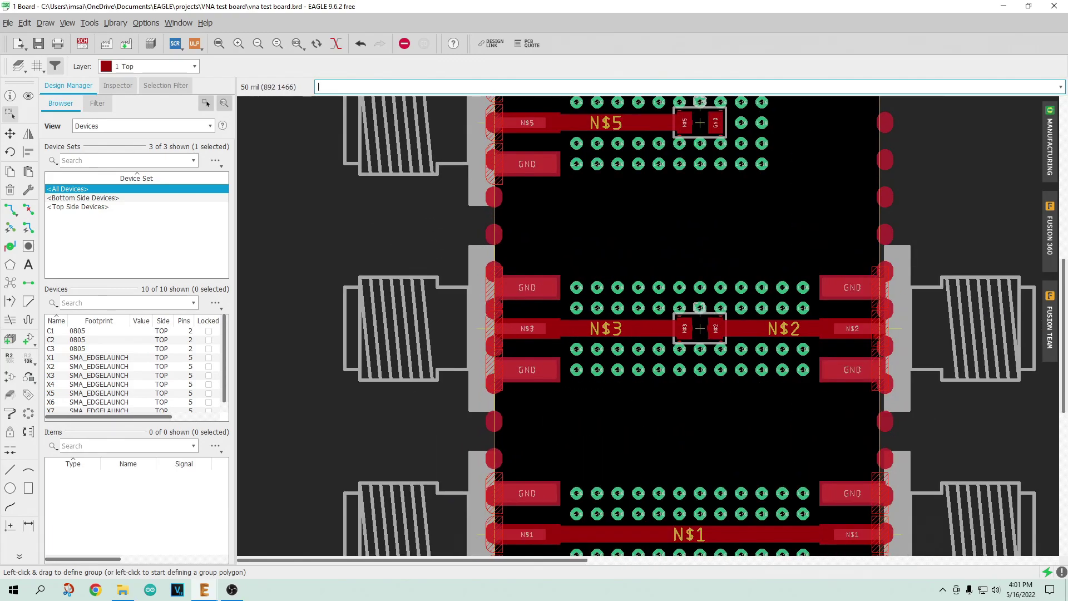
pyautogui.scroll(-4, 550, 324)
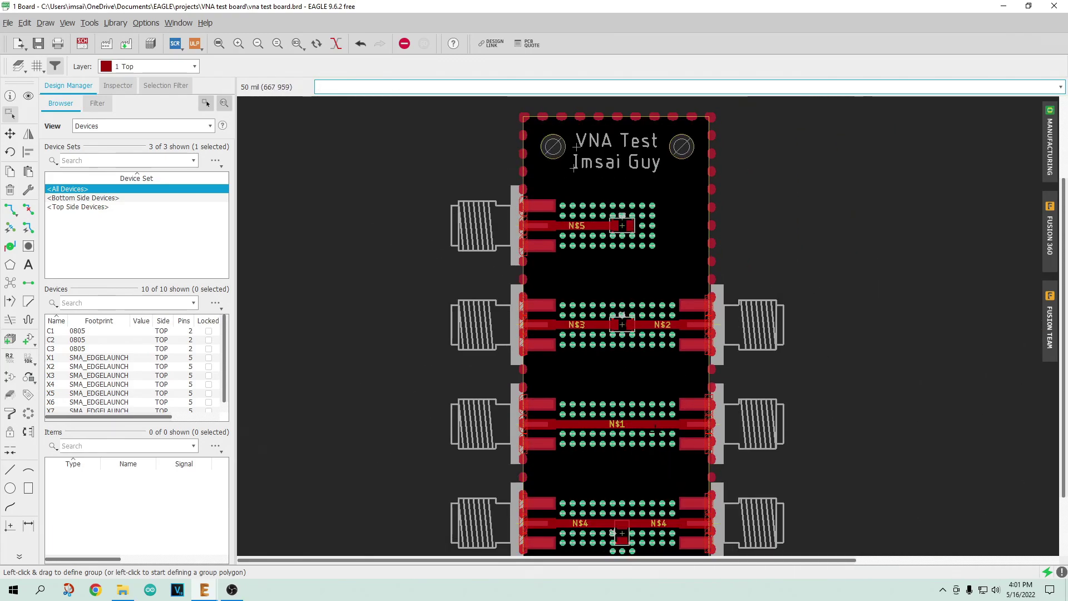
pyautogui.scroll(4, 660, 445)
pyautogui.scroll(-1, 522, 437)
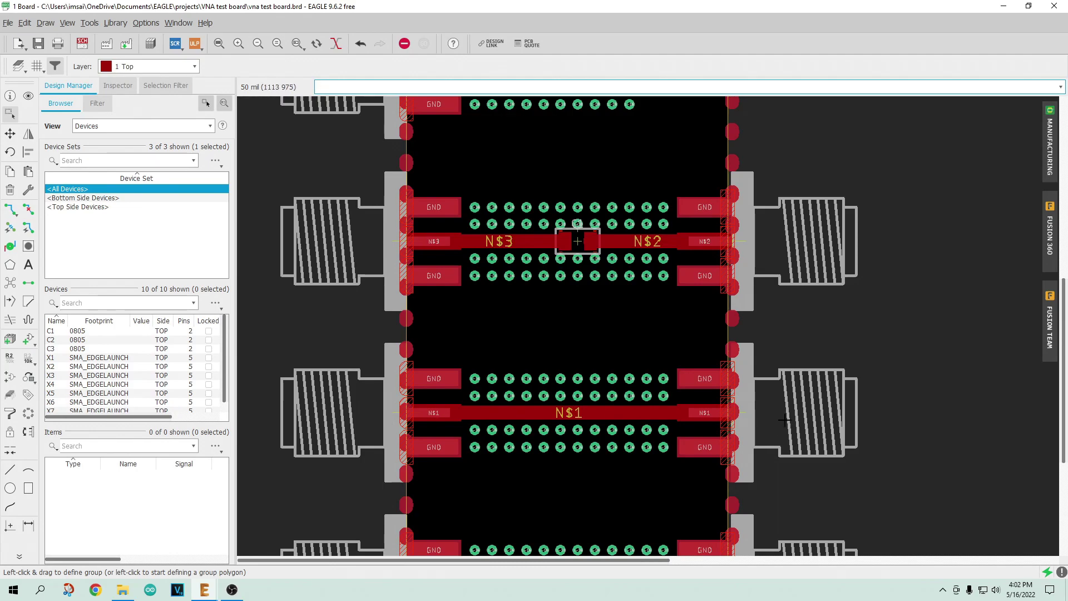
pyautogui.scroll(-3, 782, 420)
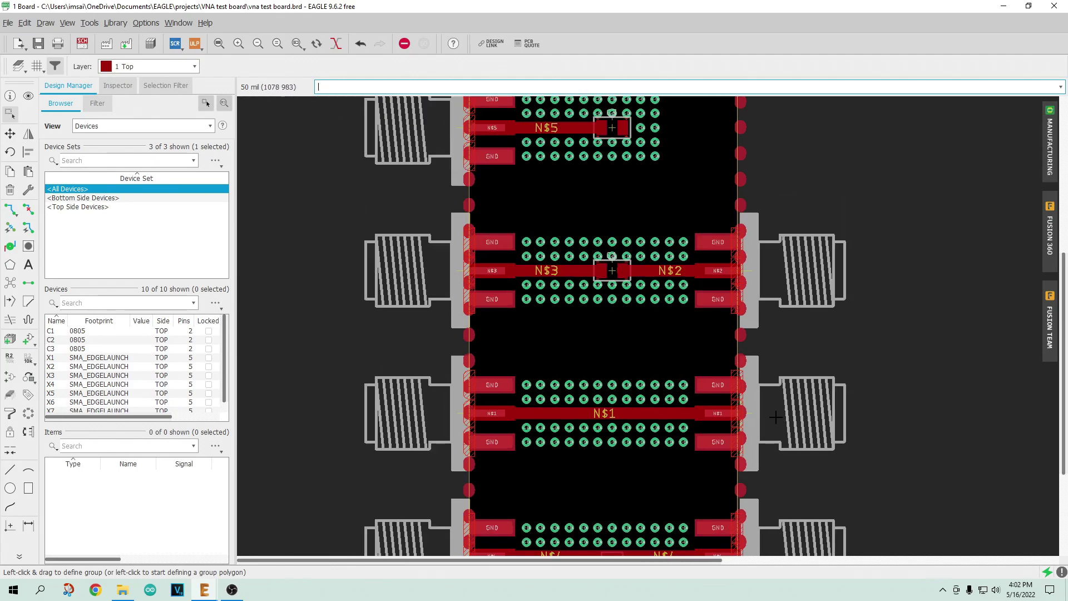
pyautogui.scroll(4, 749, 534)
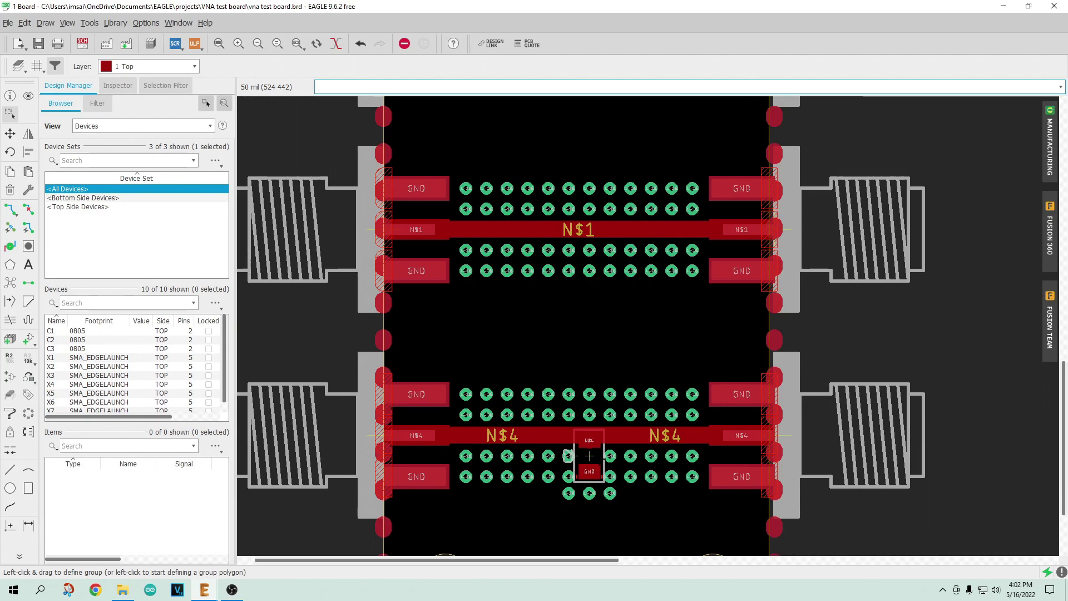
pyautogui.scroll(4, 589, 455)
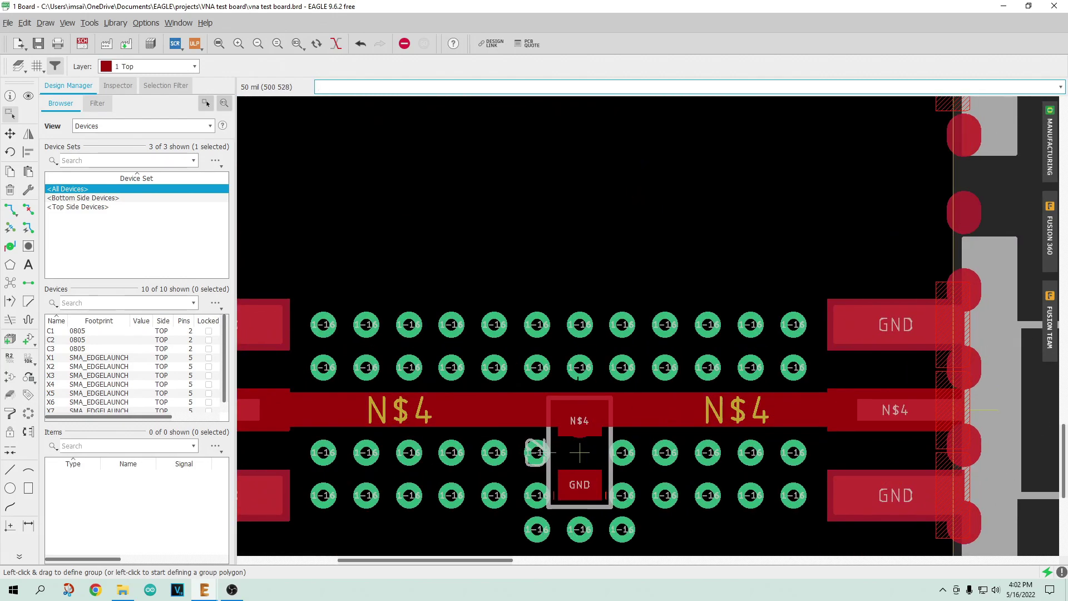
pyautogui.scroll(-7, 621, 348)
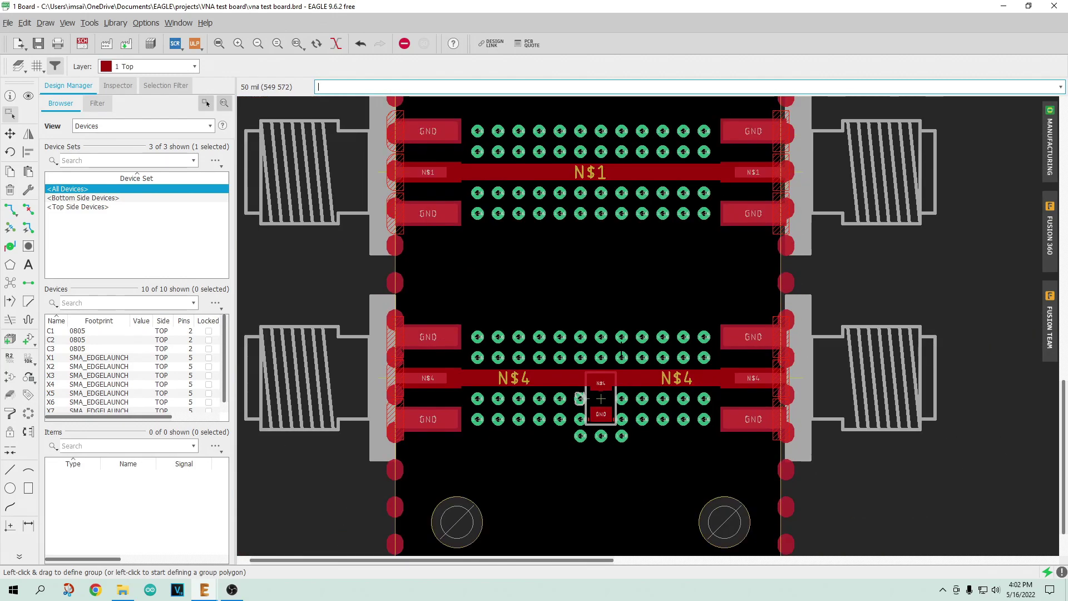
pyautogui.scroll(-1, 619, 350)
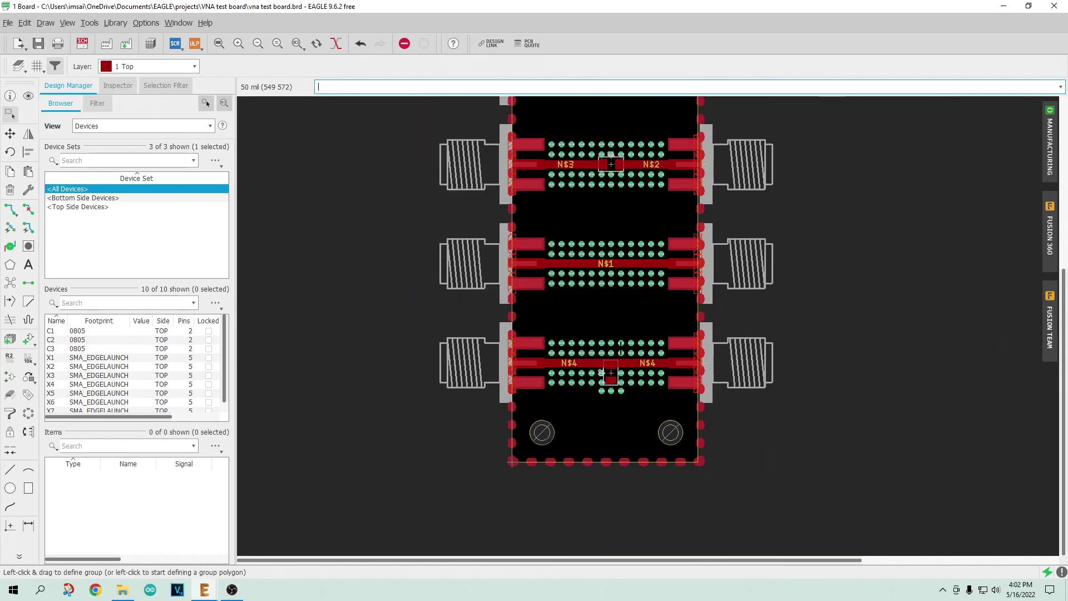
pyautogui.click(10, 282)
pyautogui.scroll(-3, 625, 329)
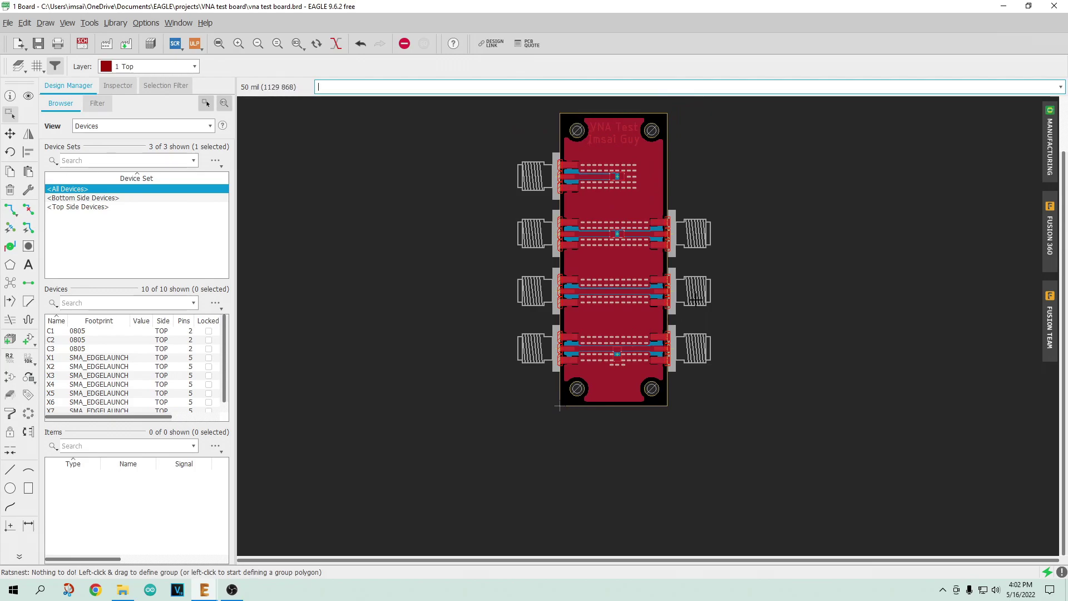
pyautogui.scroll(2, 604, 111)
pyautogui.scroll(1, 631, 225)
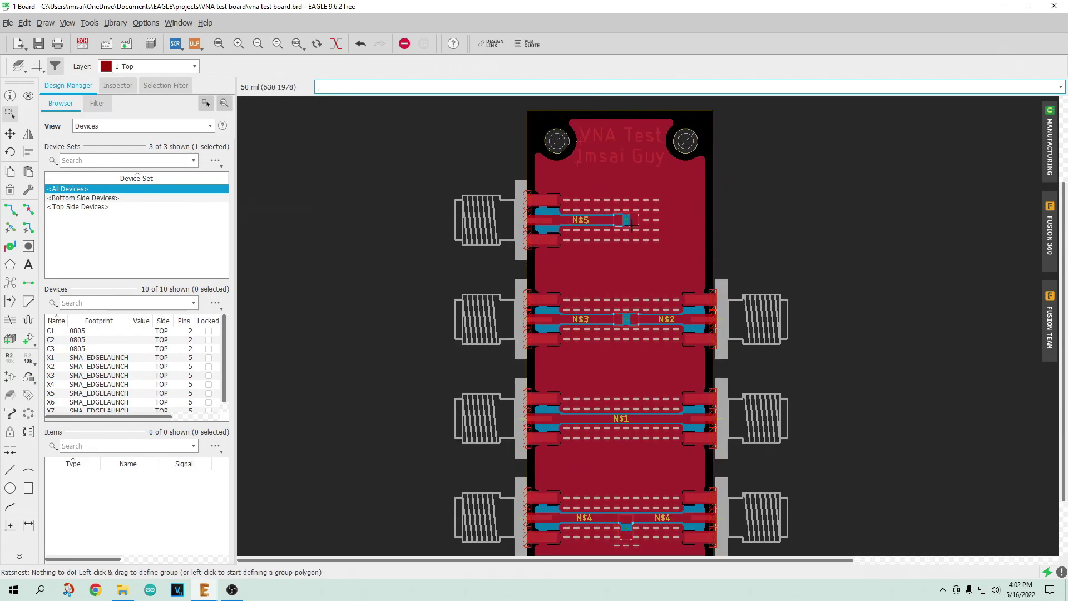
pyautogui.scroll(-1, 628, 250)
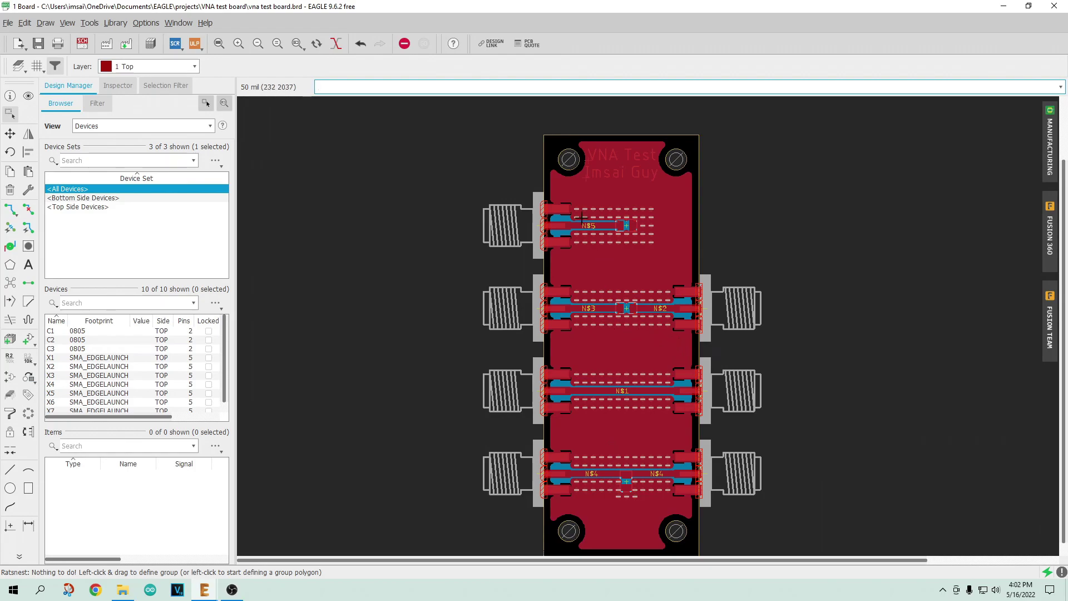
pyautogui.scroll(4, 597, 216)
pyautogui.scroll(1, 607, 230)
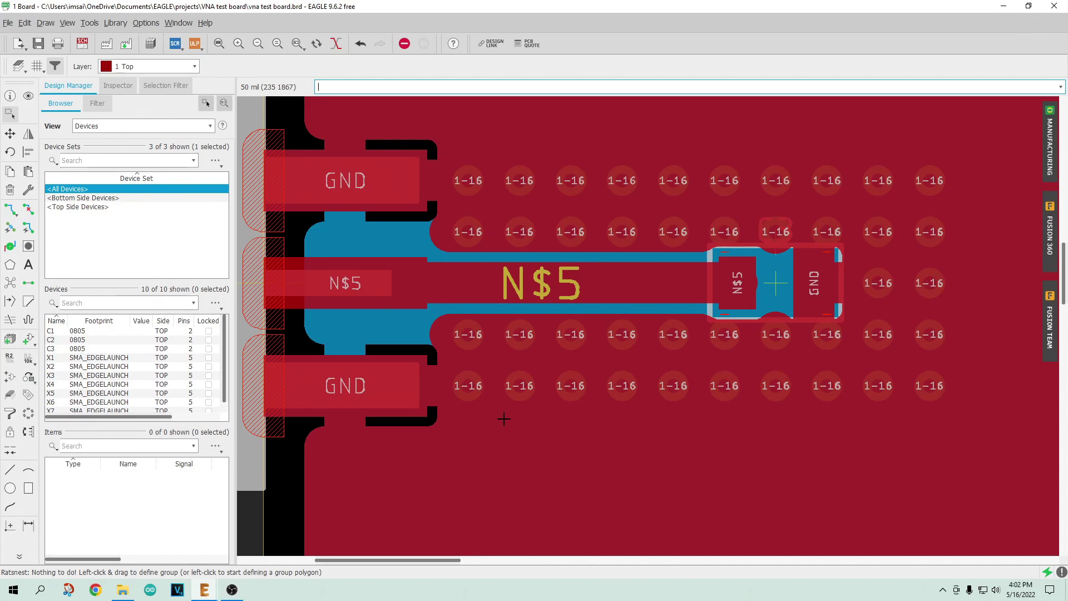
# - Rip up the polygon fill with Alt+R to clear the copper pour again
pyautogui.hotkey('alt', 'r')
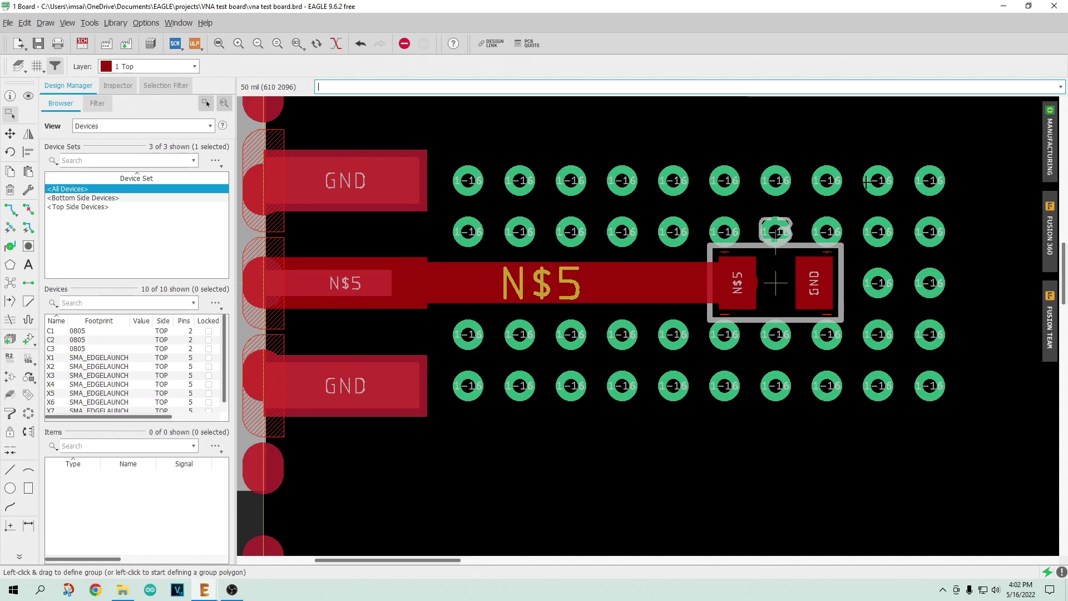
pyautogui.scroll(-5, 474, 326)
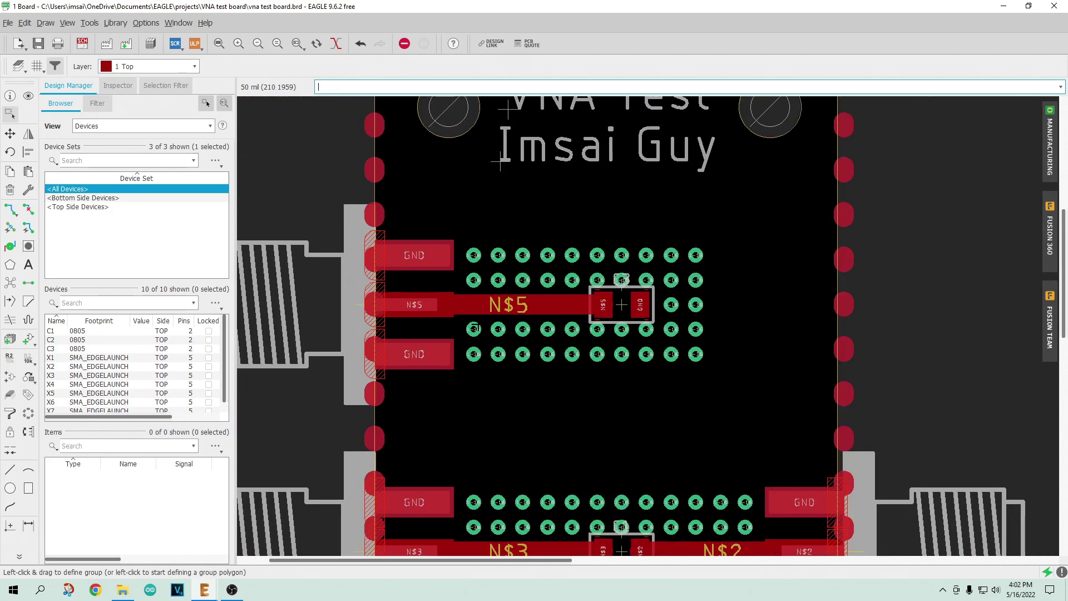
pyautogui.scroll(-5, 474, 327)
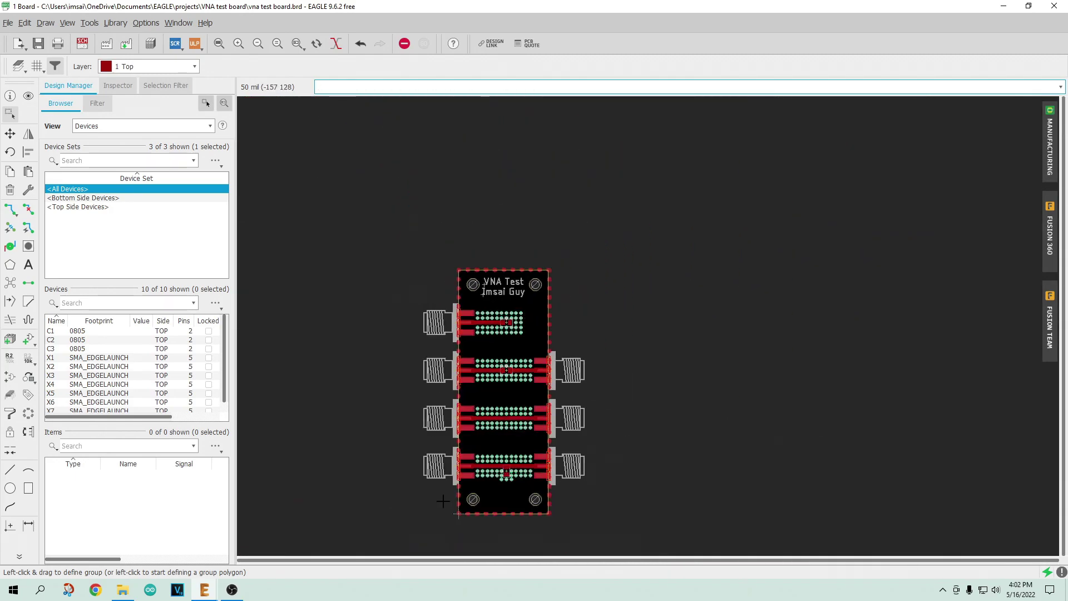
pyautogui.scroll(4, 445, 494)
pyautogui.scroll(3, 522, 456)
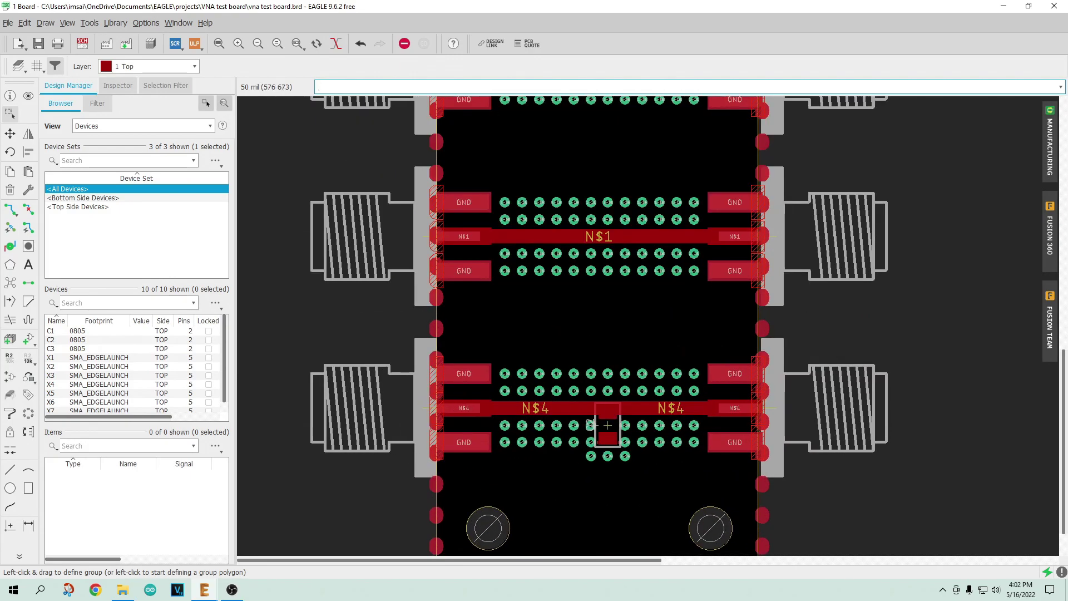
pyautogui.scroll(-4, 608, 425)
pyautogui.scroll(5, 721, 194)
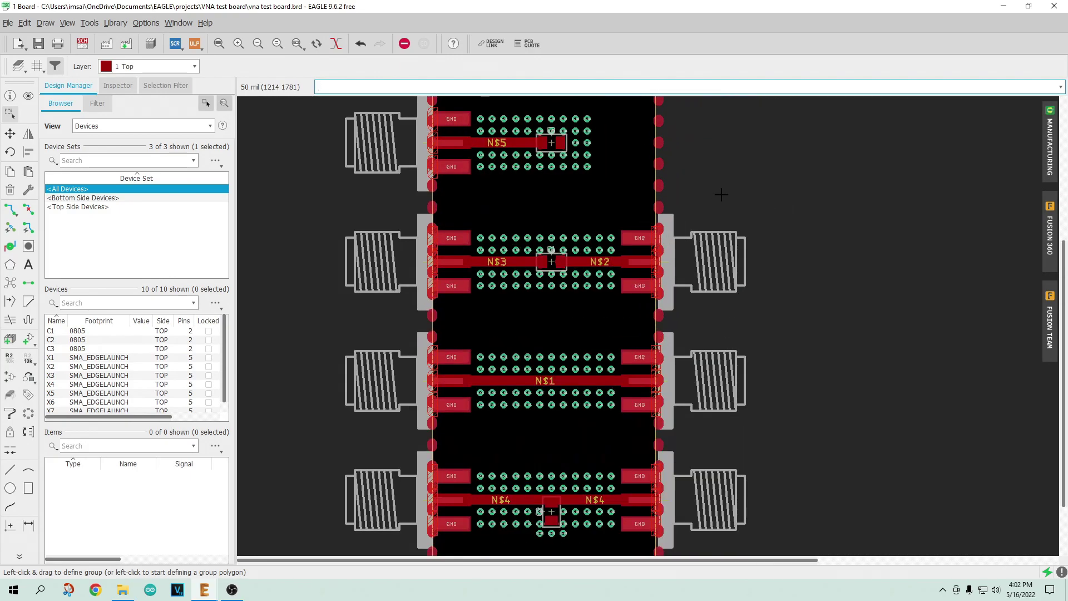
pyautogui.scroll(-2, 721, 195)
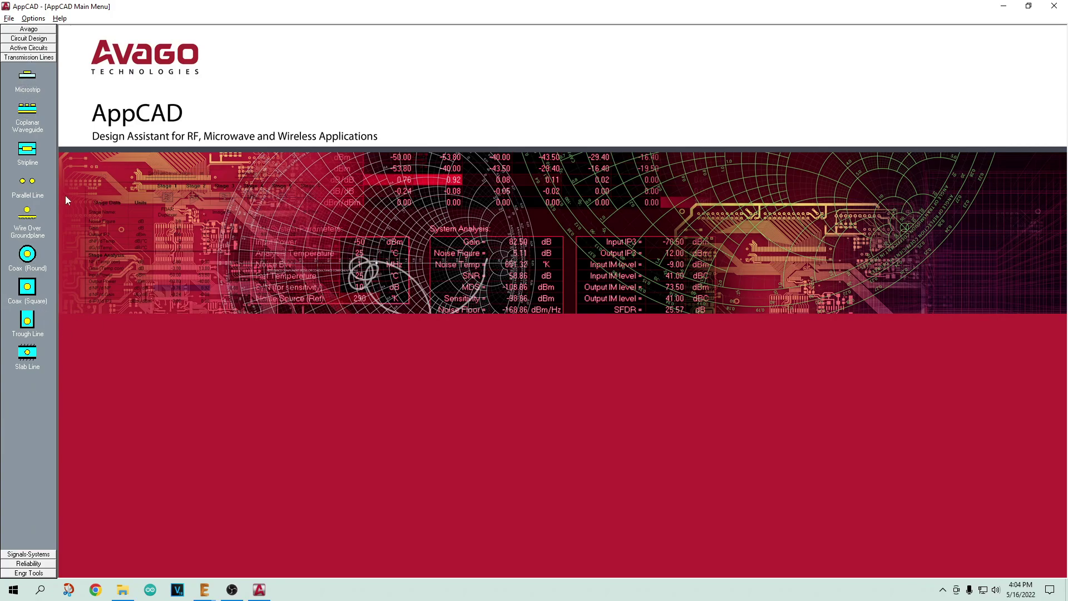
# - Open the Coplanar Waveguide calculator from AppCAD's Transmission Lines list
pyautogui.click(28, 118)
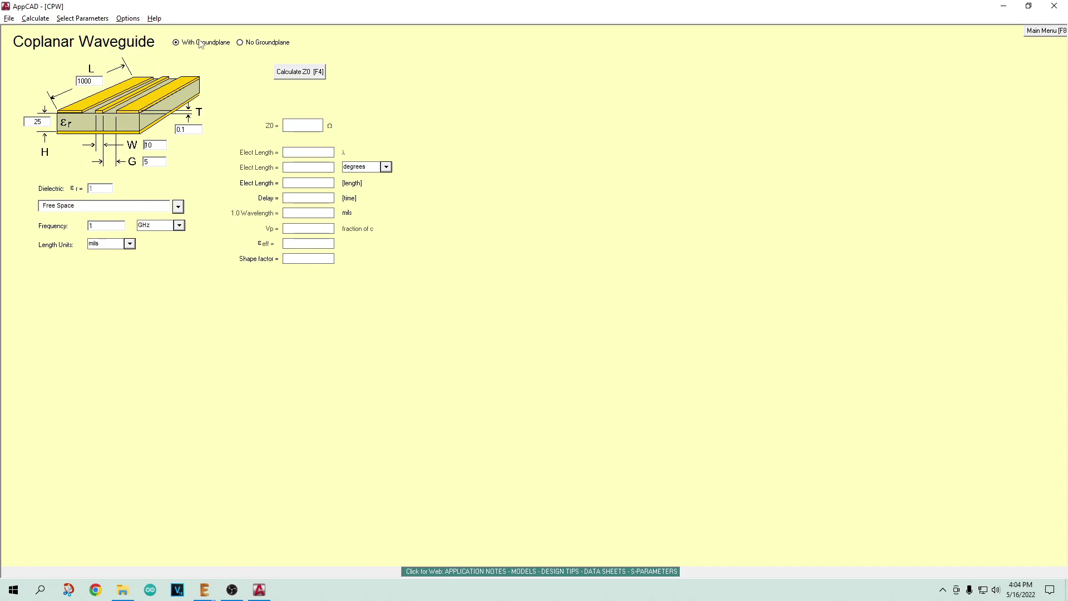
# - Reselect With Groundplane and compute Z0 for defaults H 25, W 10, G 5: 115.7 Ω
pyautogui.click(240, 42)
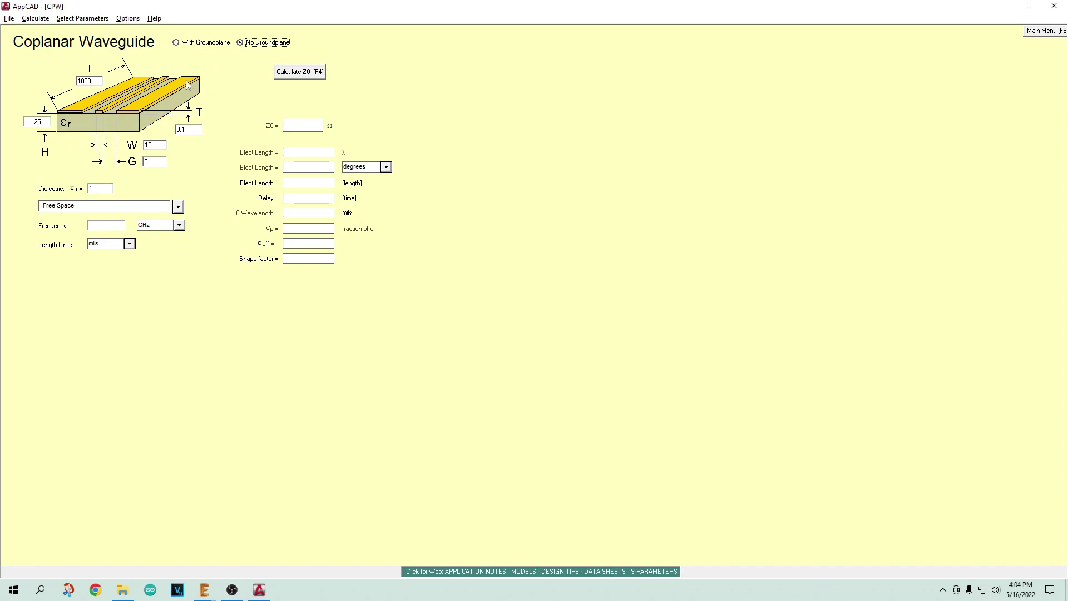
pyautogui.click(176, 43)
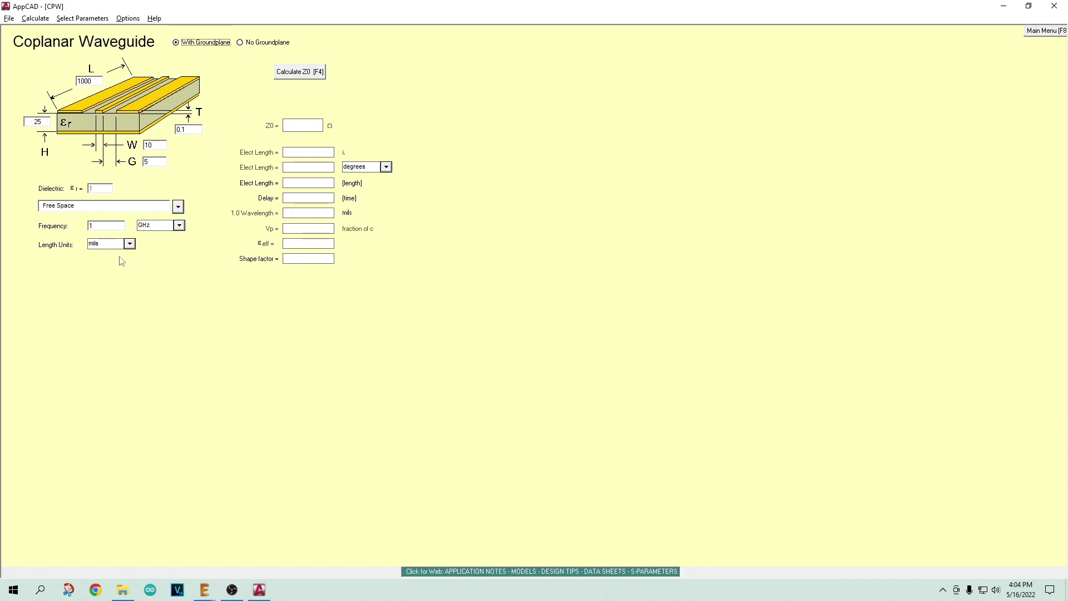
pyautogui.click(305, 78)
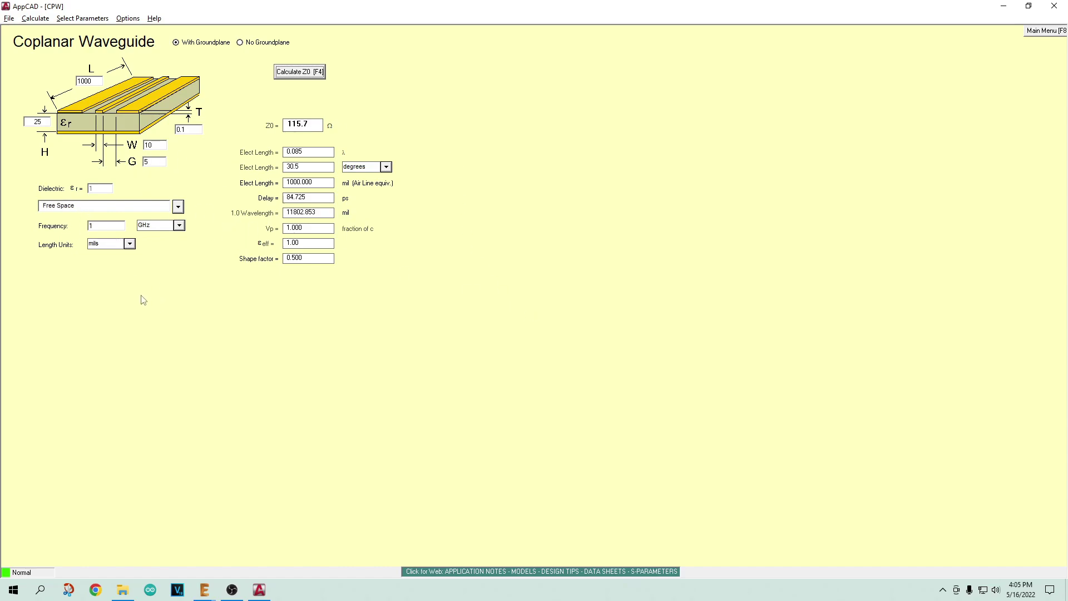
# - Set substrate height H to 32 and trace width W to 40 mils, then recalculate Z0
pyautogui.click(42, 123)
pyautogui.moveTo(42, 123); pyautogui.dragTo(16, 124)
pyautogui.write('3')
pyautogui.doubleClick(159, 147)
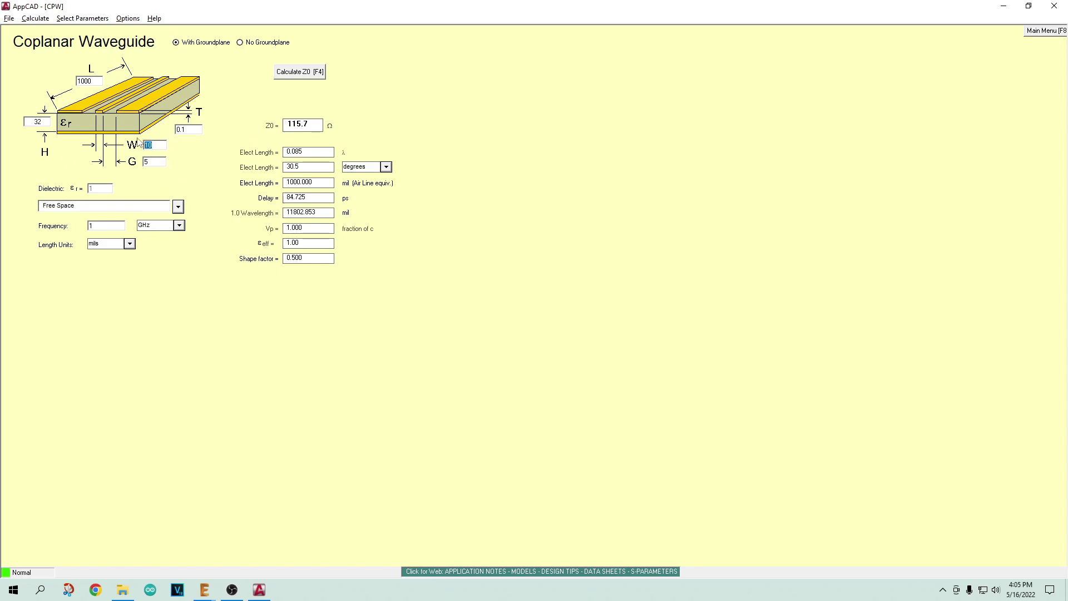
pyautogui.write('40')
pyautogui.click(299, 75)
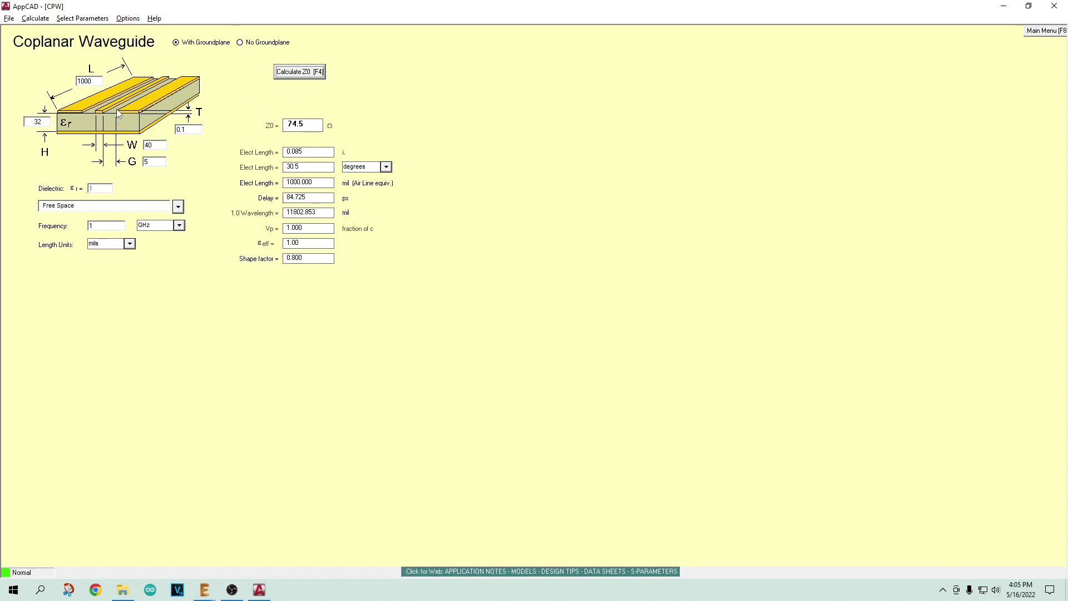
# - Set the gap G to 10 mils and recalculate, giving Z0 of 86.6 Ω
pyautogui.click(147, 162)
pyautogui.write('10')
pyautogui.click(286, 72)
# - Choose FR-4 (εr 4.6) as the dielectric and recalculate Z0 to 50.0 Ω
pyautogui.click(176, 207)
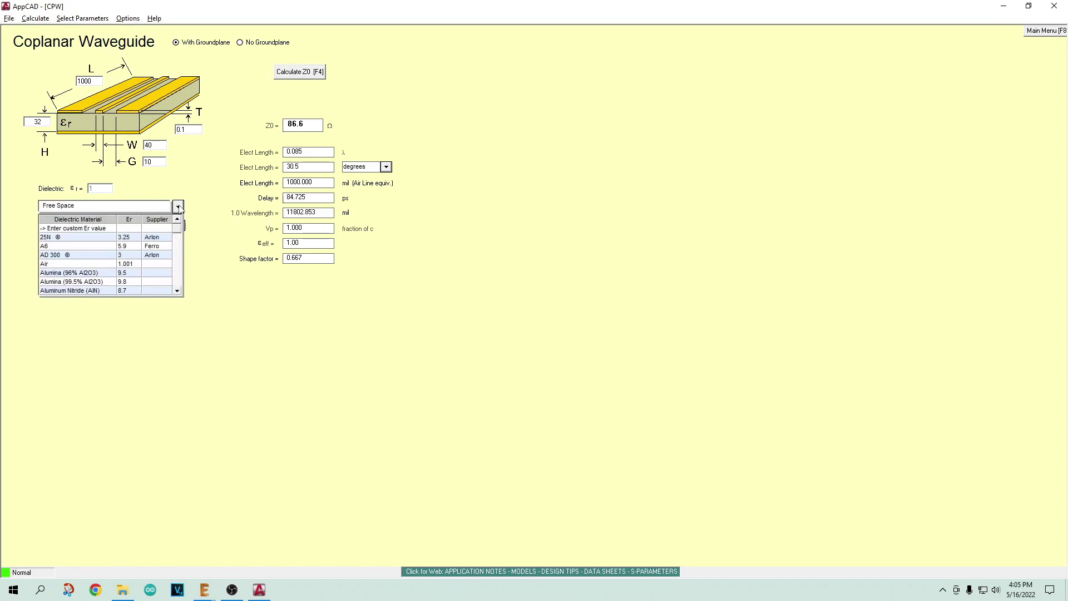
pyautogui.scroll(-3, 85, 271)
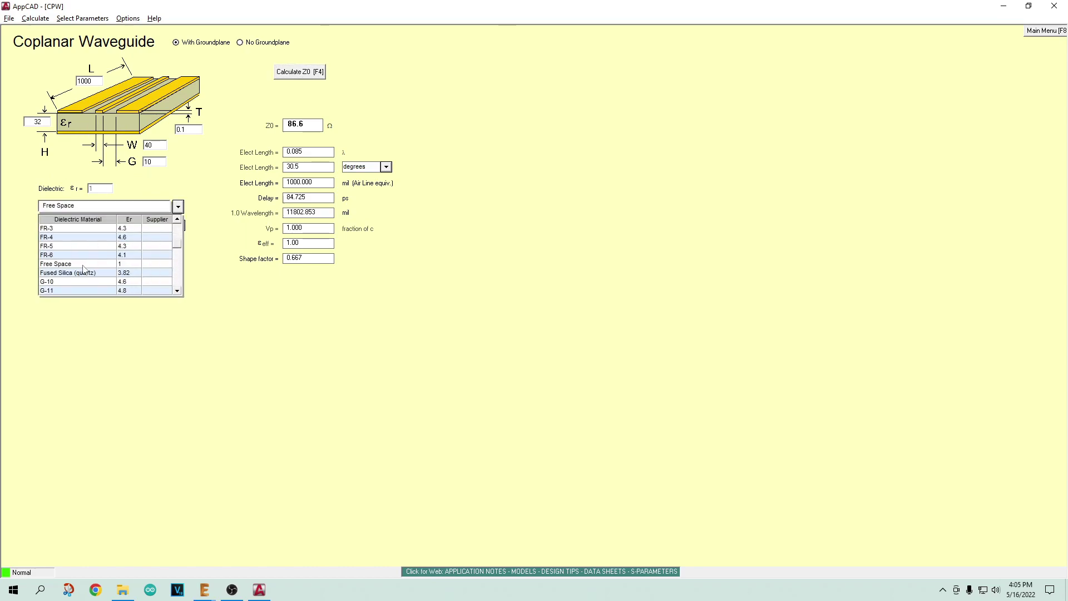
pyautogui.click(61, 238)
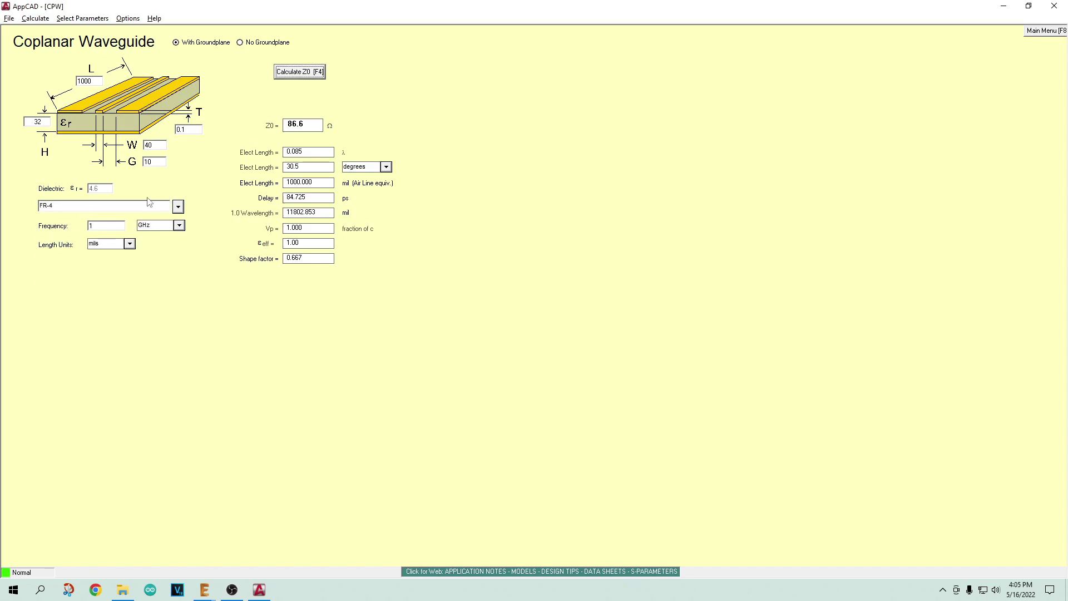
pyautogui.click(288, 73)
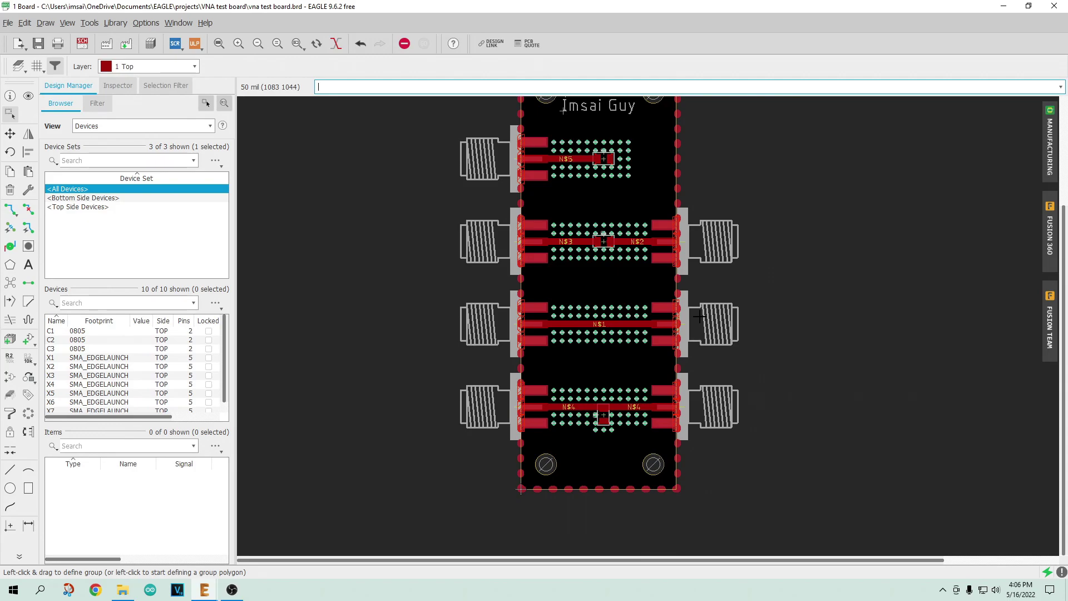
pyautogui.scroll(3, 700, 316)
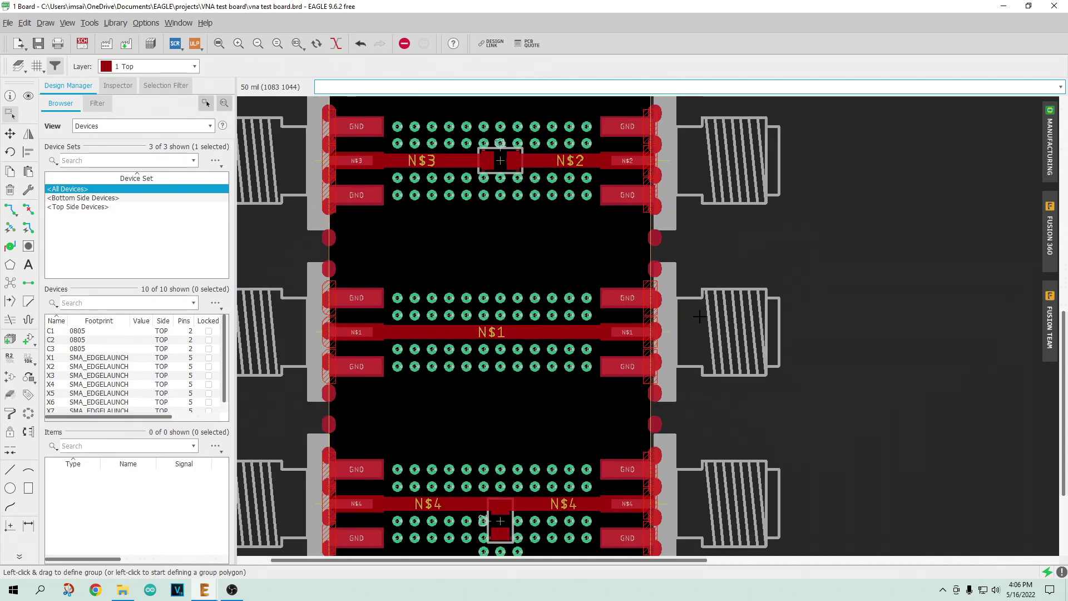
pyautogui.scroll(1, 699, 316)
pyautogui.scroll(-3, 386, 337)
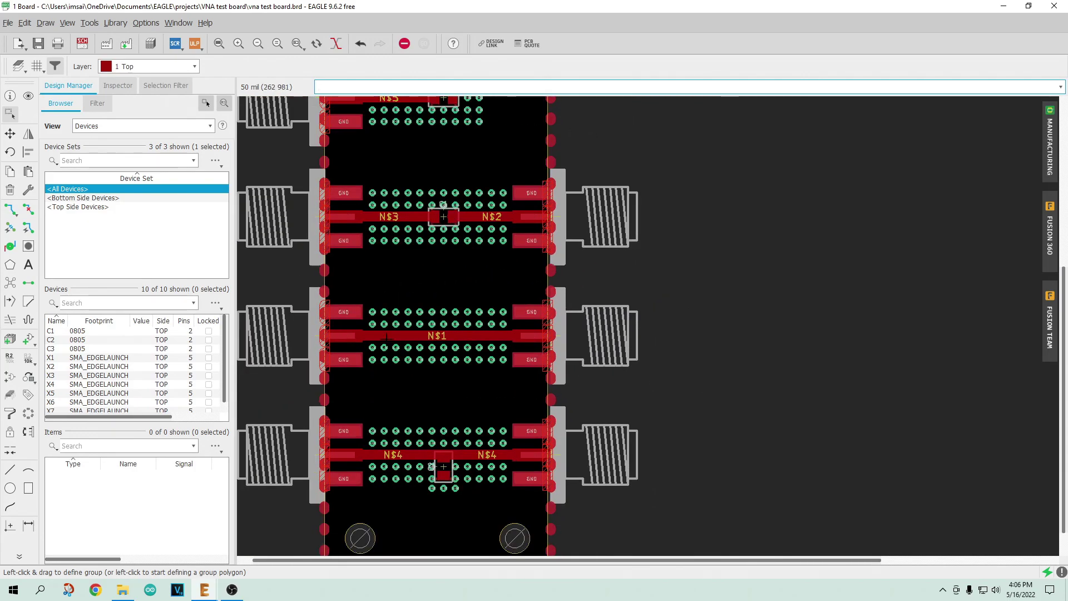
pyautogui.scroll(3, 396, 334)
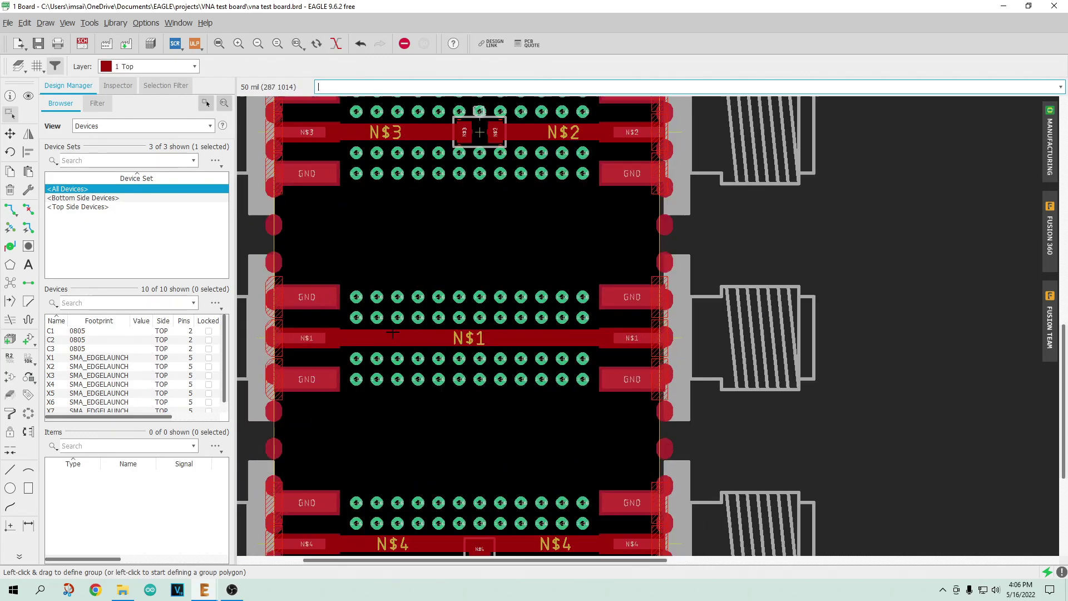
pyautogui.rightClick(397, 334)
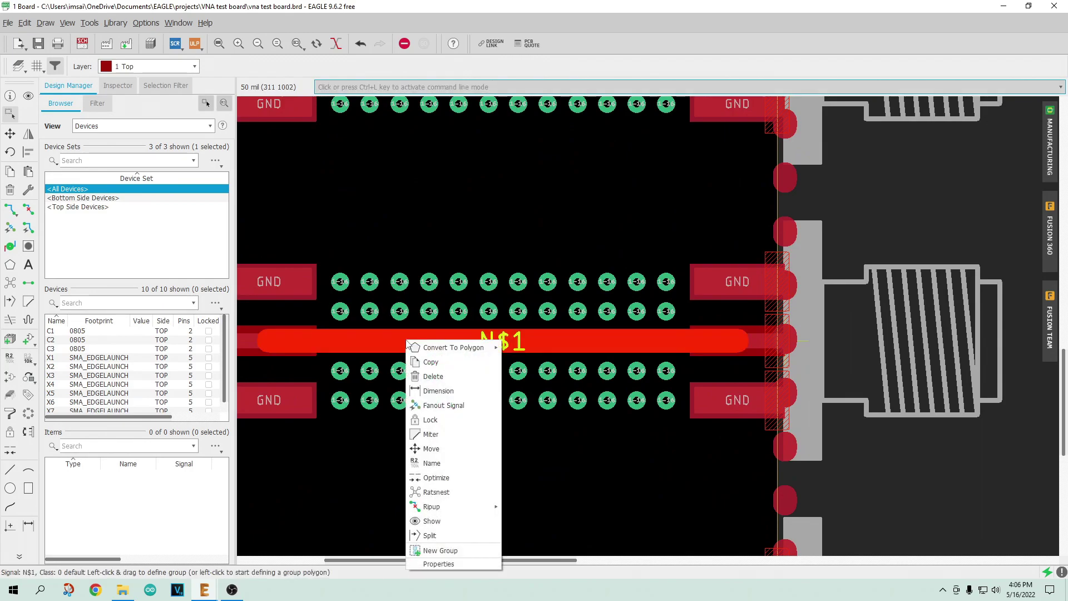
pyautogui.click(446, 562)
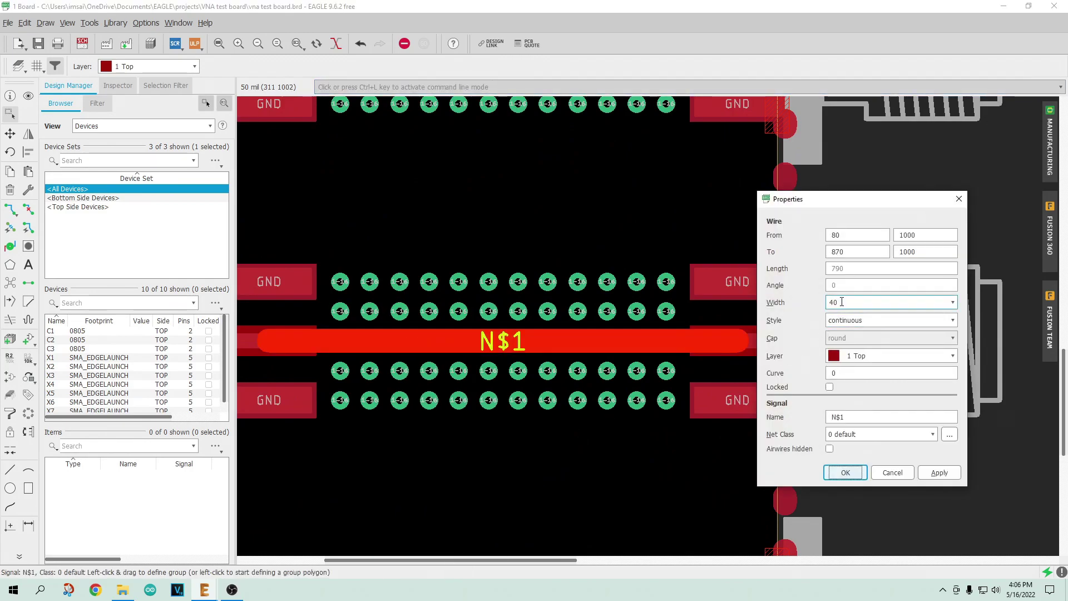
pyautogui.click(958, 199)
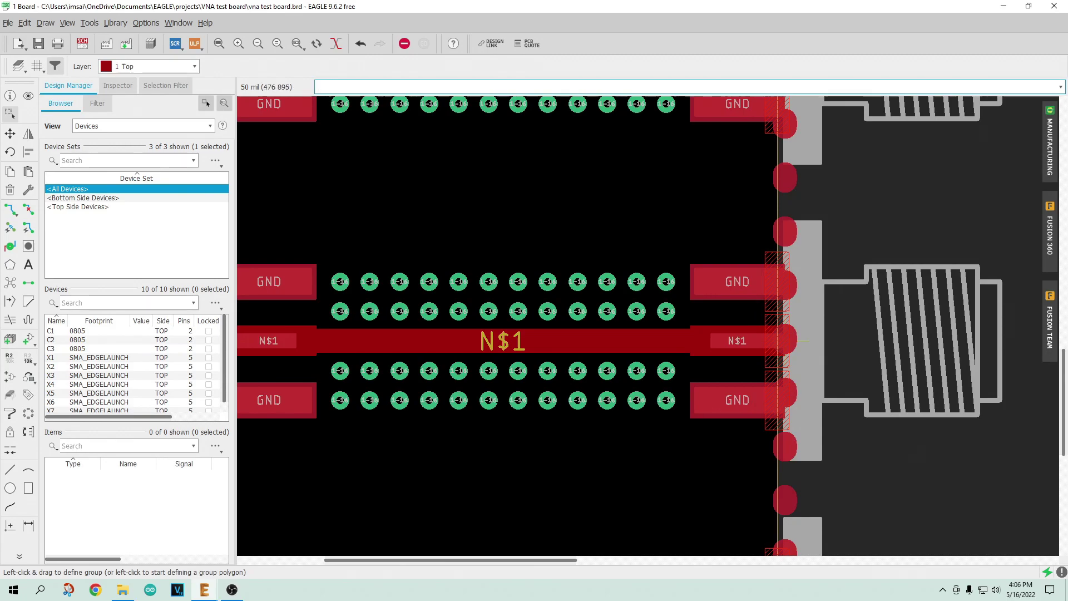
pyautogui.scroll(-3, 495, 401)
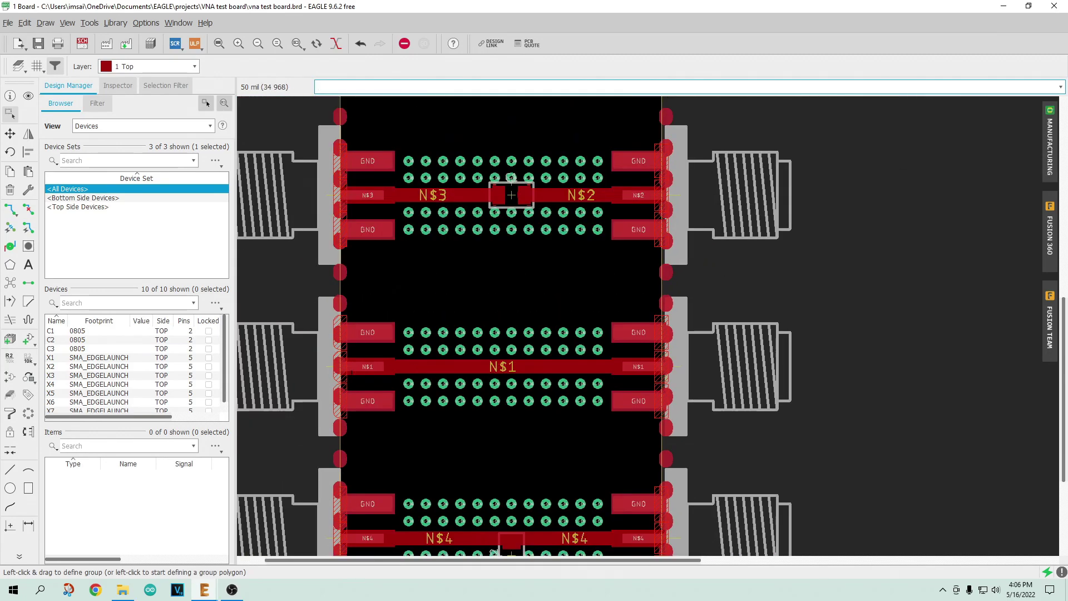
# - Fill the copper pours with Ratsnest and hide layer 16 Bottom, leaving only top copper visible
pyautogui.click(10, 284)
pyautogui.scroll(6, 439, 362)
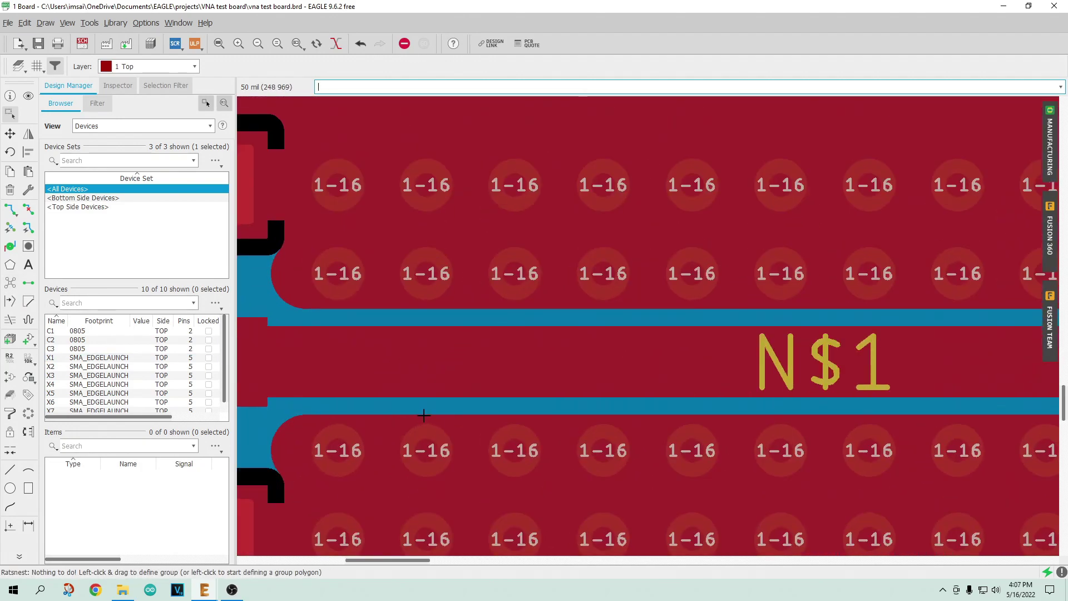
pyautogui.click(25, 69)
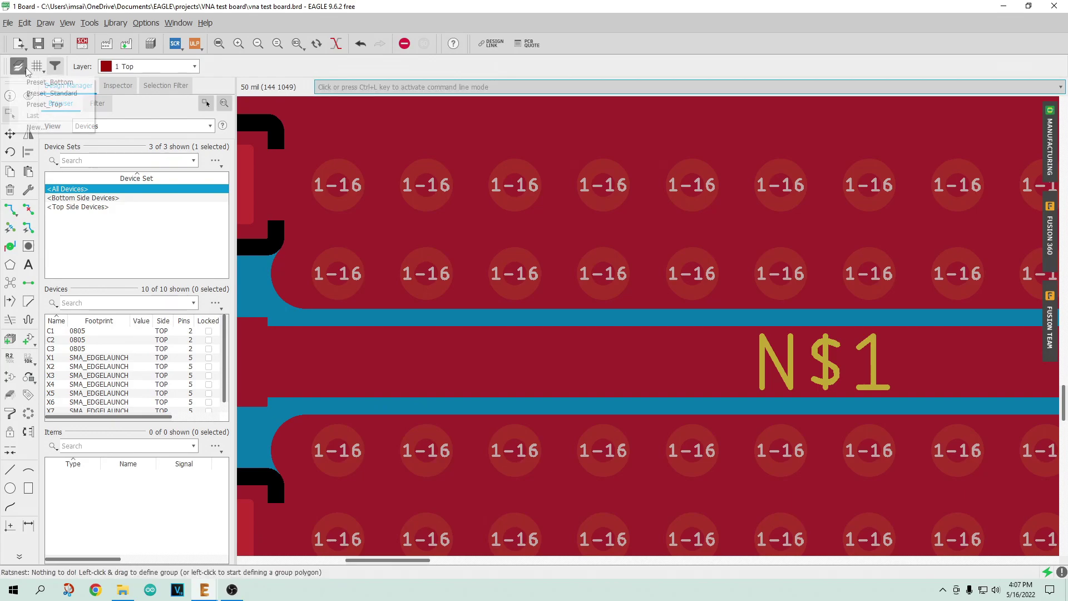
pyautogui.click(79, 69)
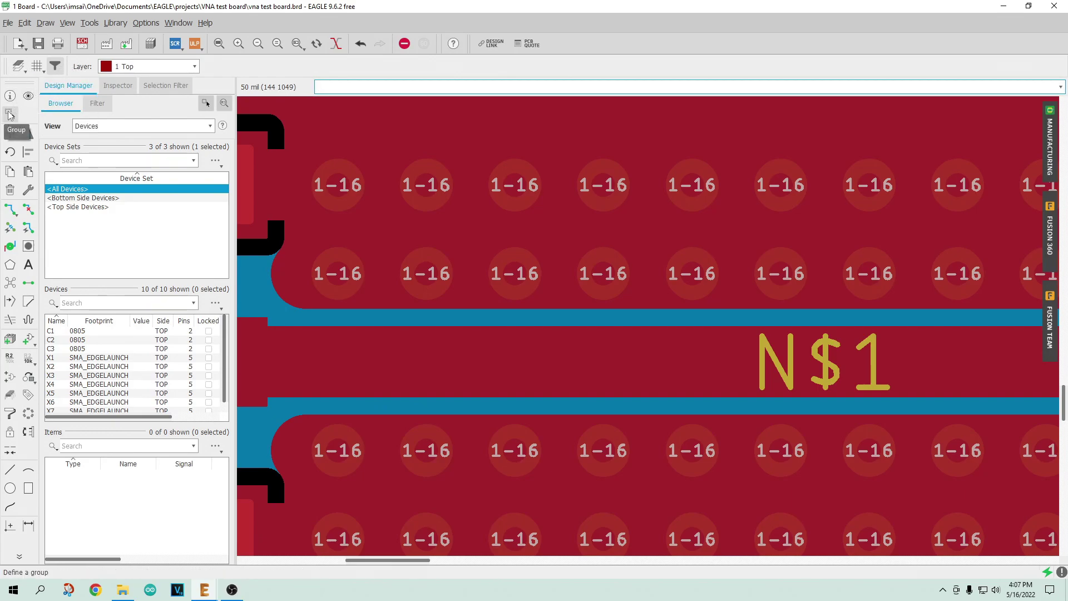
pyautogui.click(20, 66)
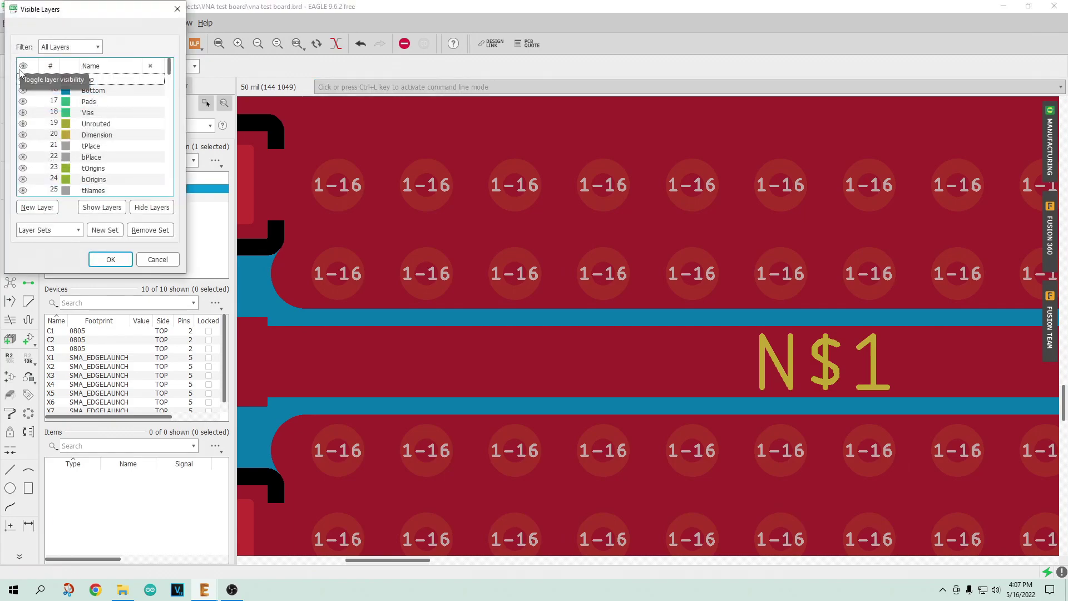
pyautogui.click(22, 89)
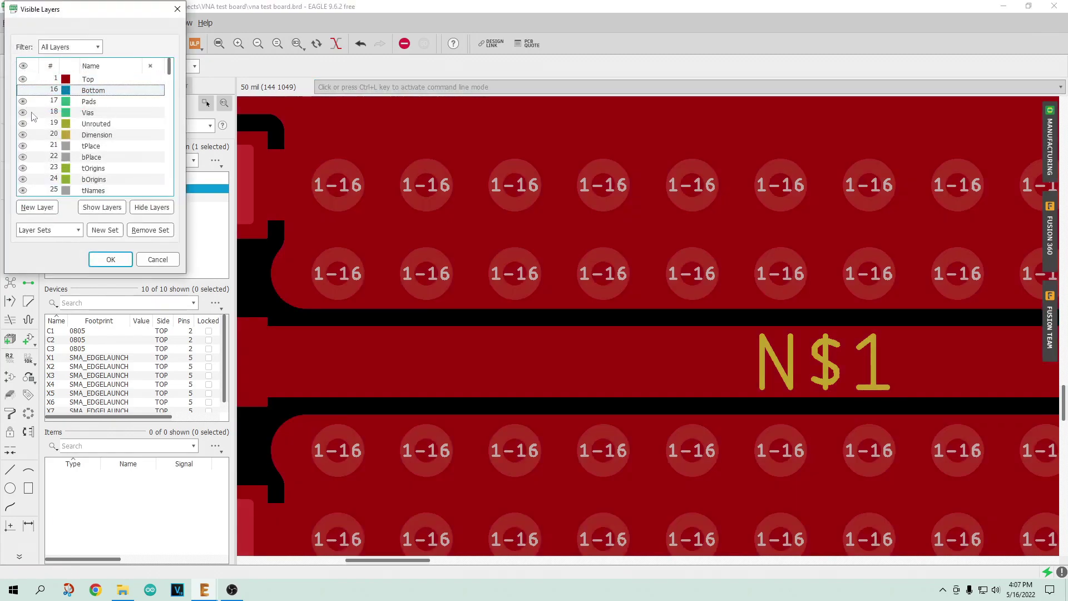
pyautogui.click(108, 259)
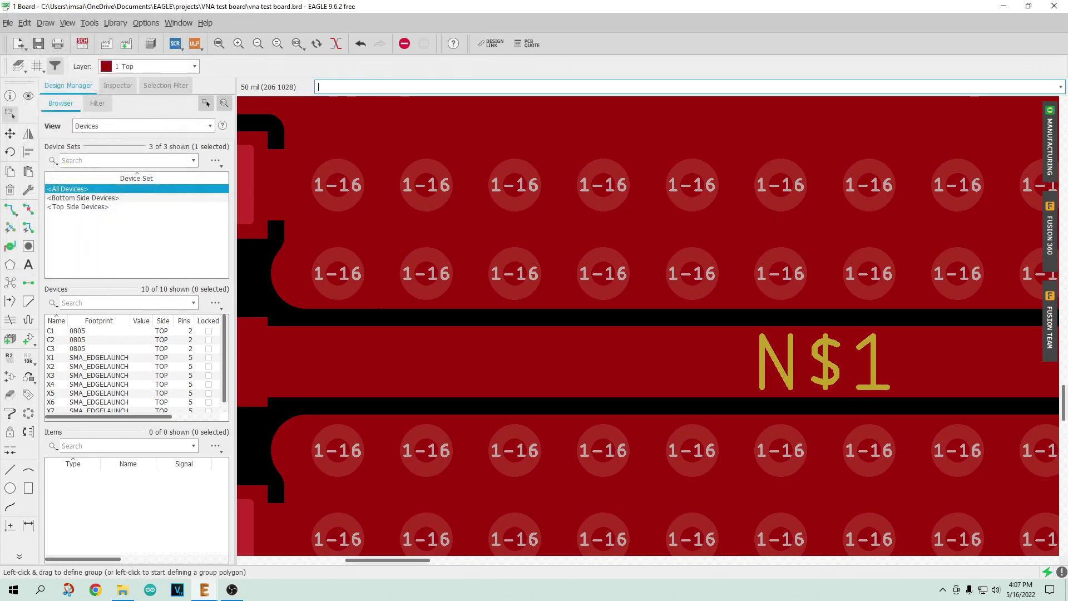
pyautogui.scroll(-5, 486, 306)
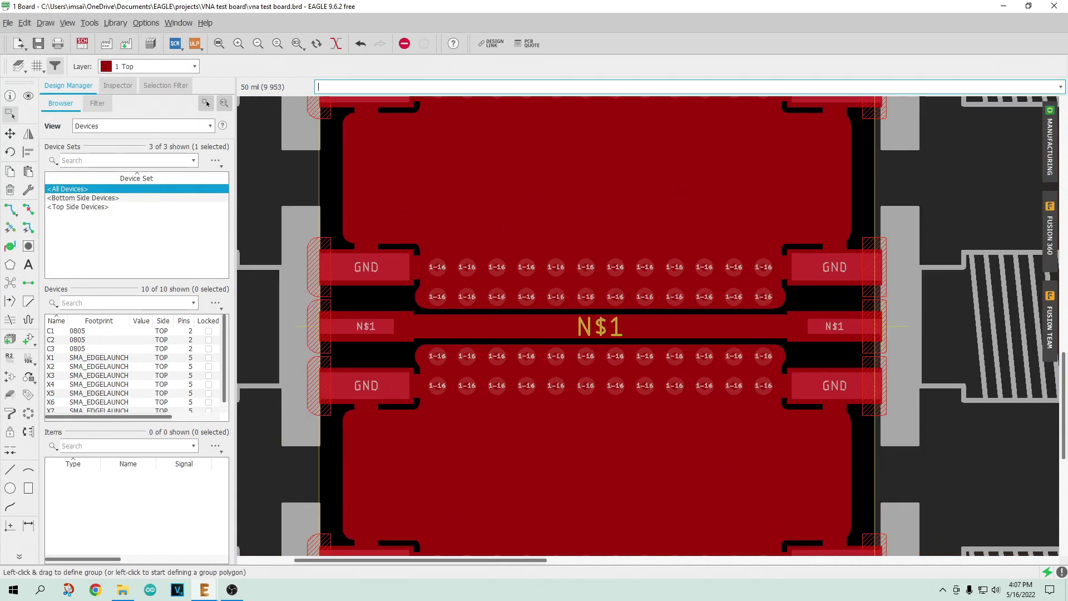
pyautogui.scroll(5, 479, 307)
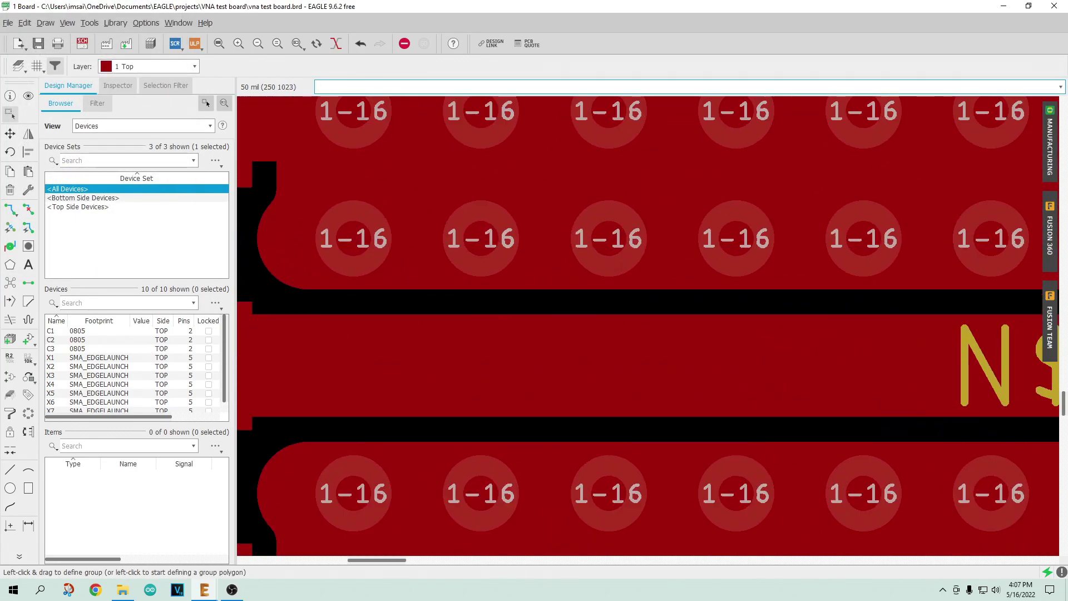
pyautogui.scroll(-5, 480, 307)
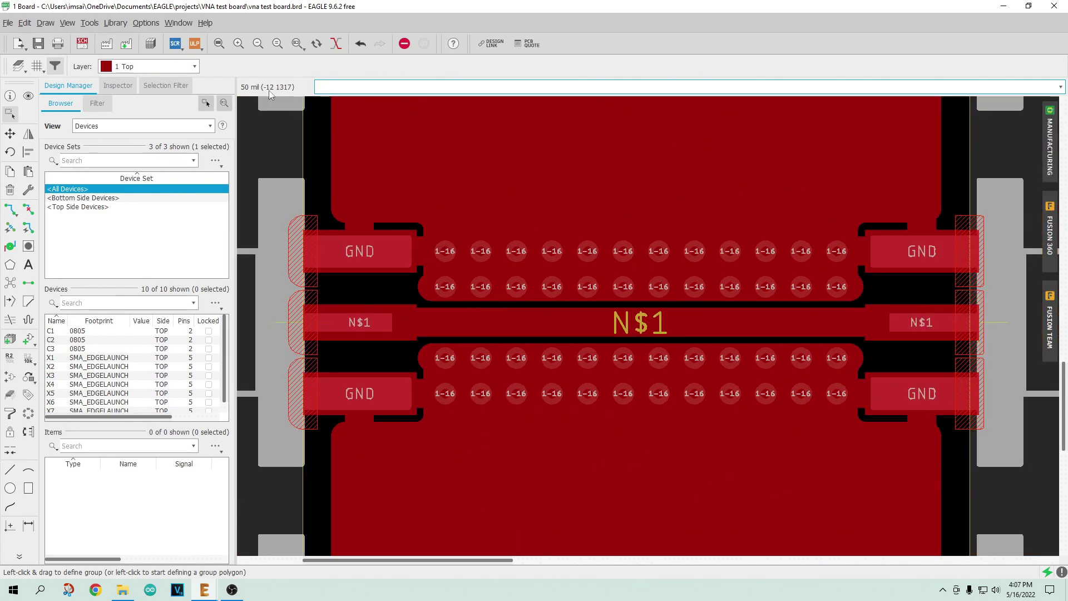
pyautogui.click(8, 22)
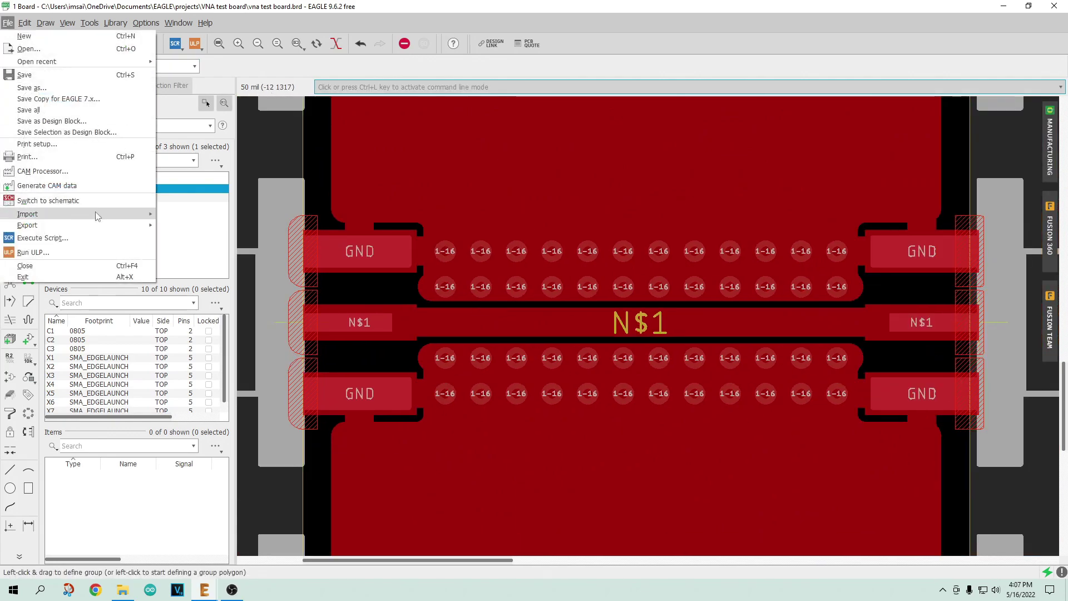
pyautogui.moveTo(25, 24)
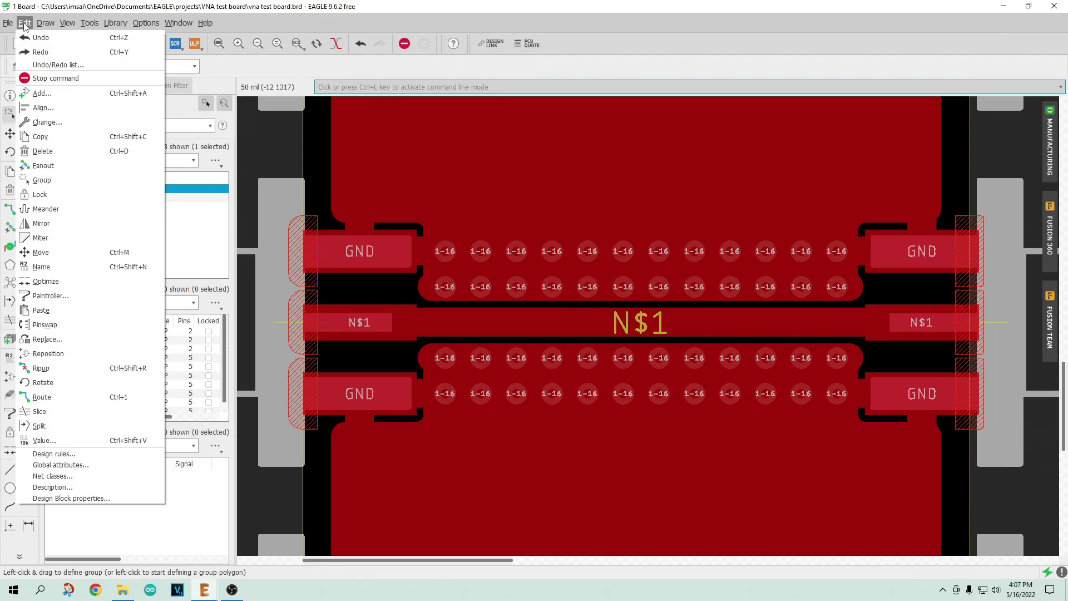
pyautogui.click(66, 466)
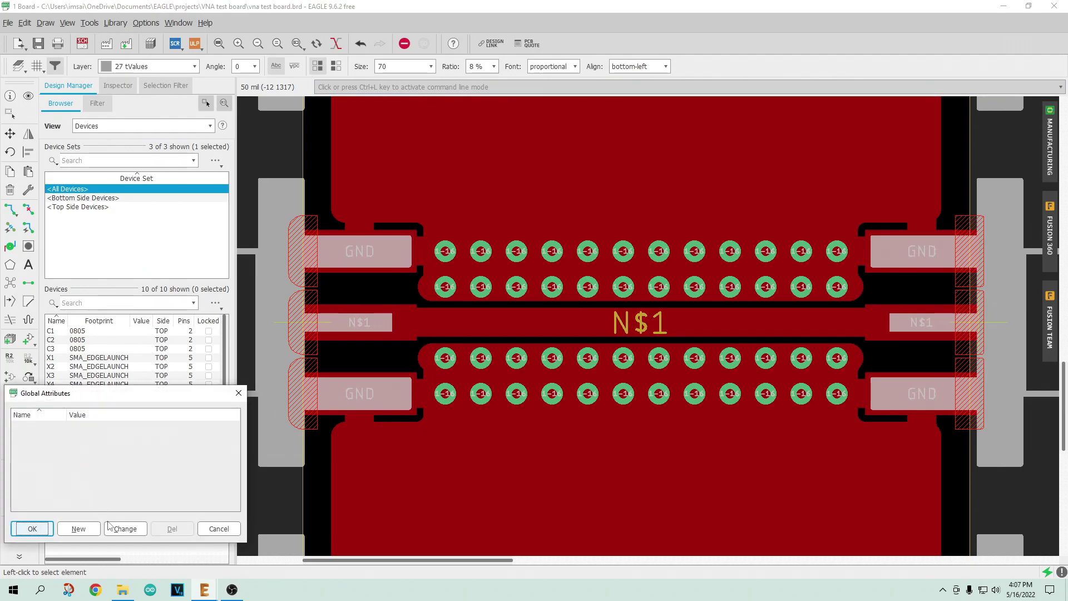
pyautogui.click(216, 529)
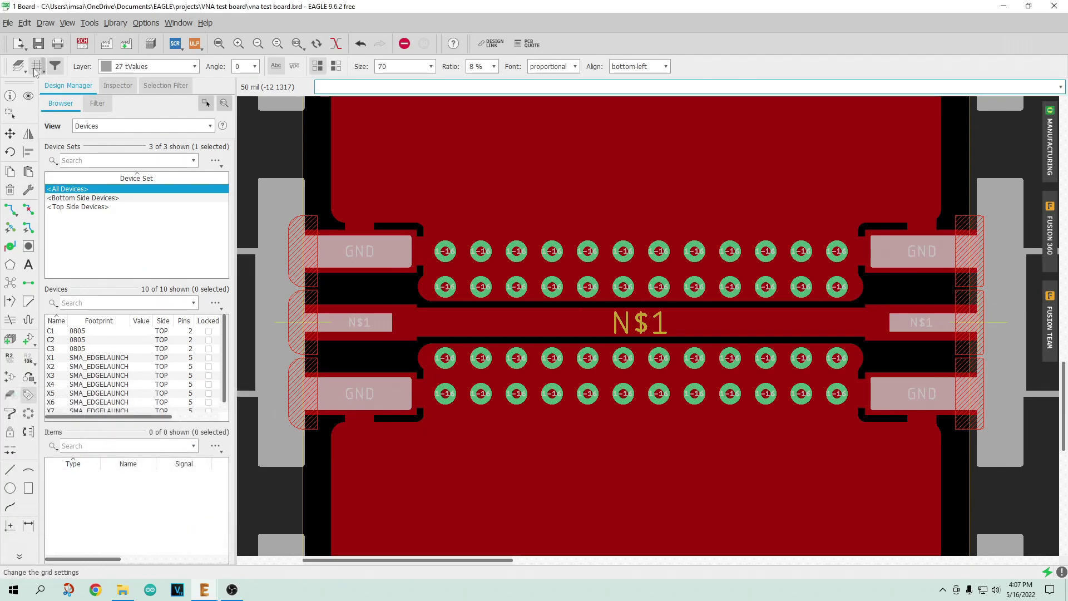
pyautogui.click(24, 23)
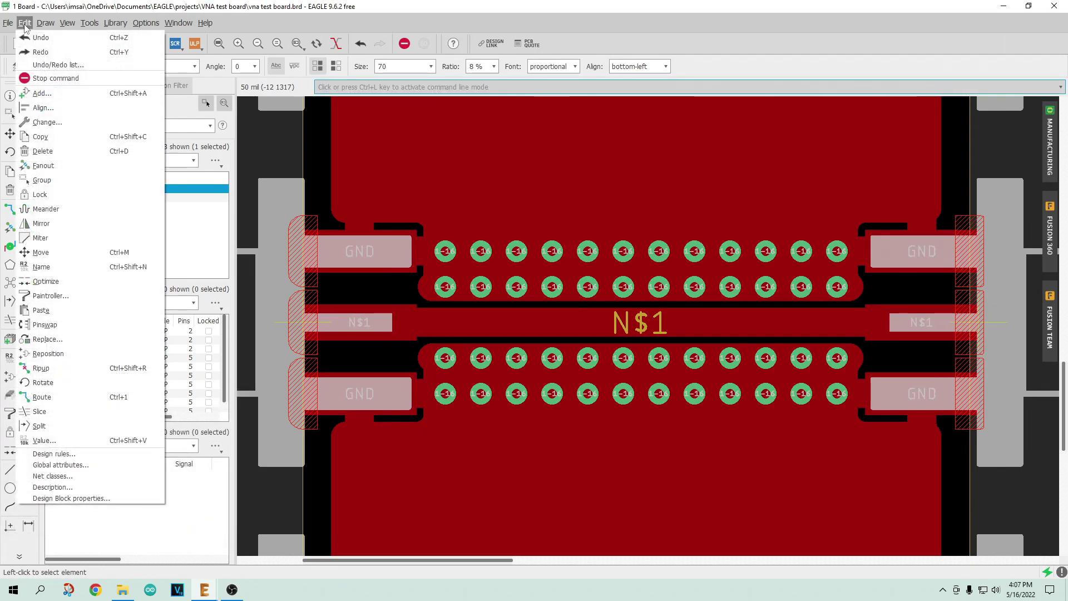
pyautogui.click(76, 453)
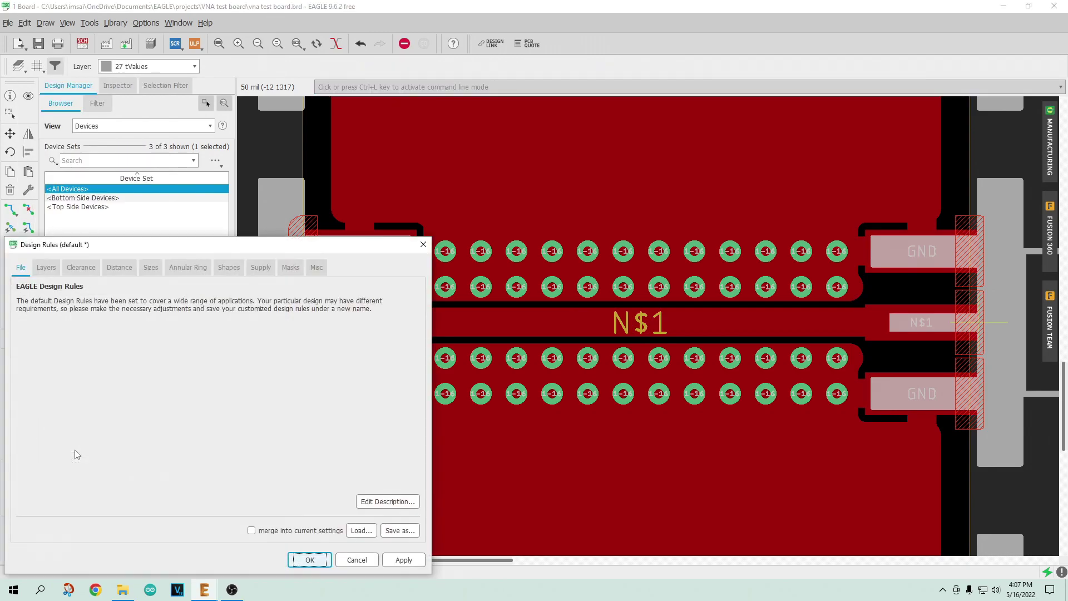
pyautogui.click(47, 268)
pyautogui.click(84, 267)
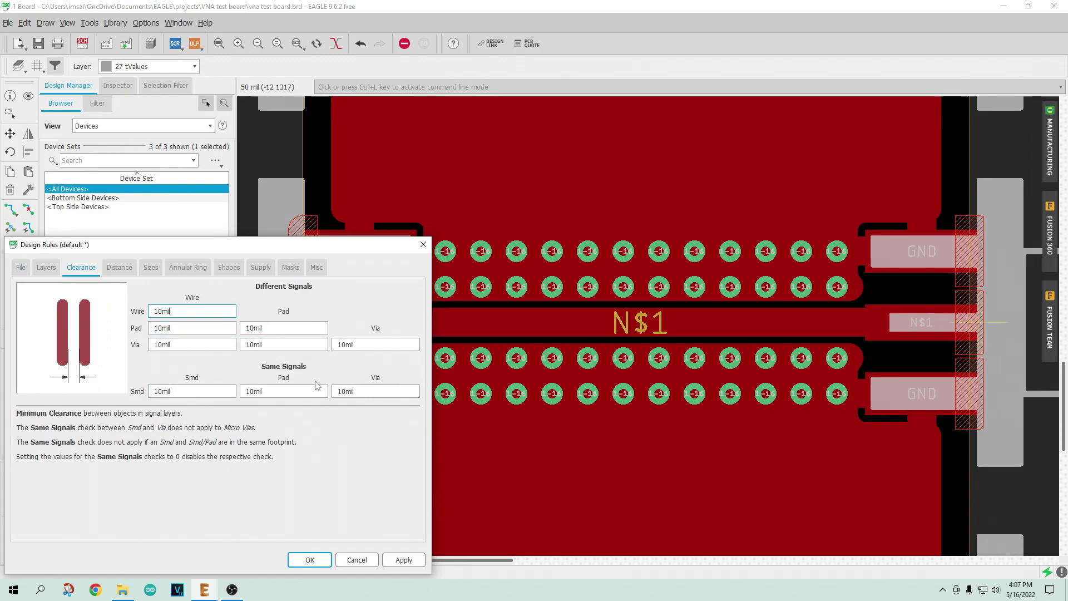
pyautogui.click(209, 311)
pyautogui.click(356, 559)
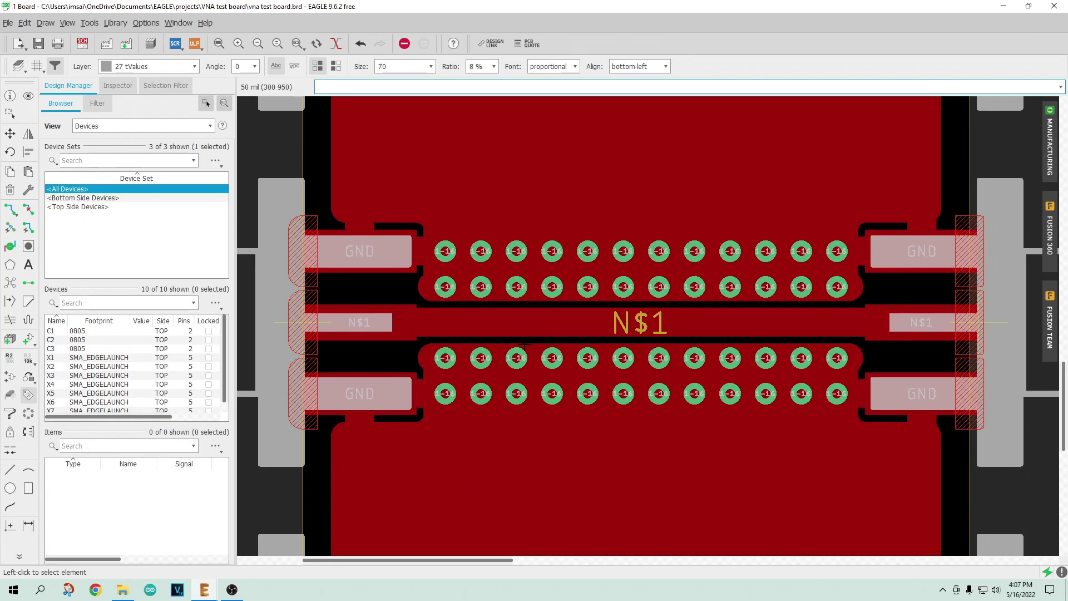
pyautogui.scroll(-4, 523, 345)
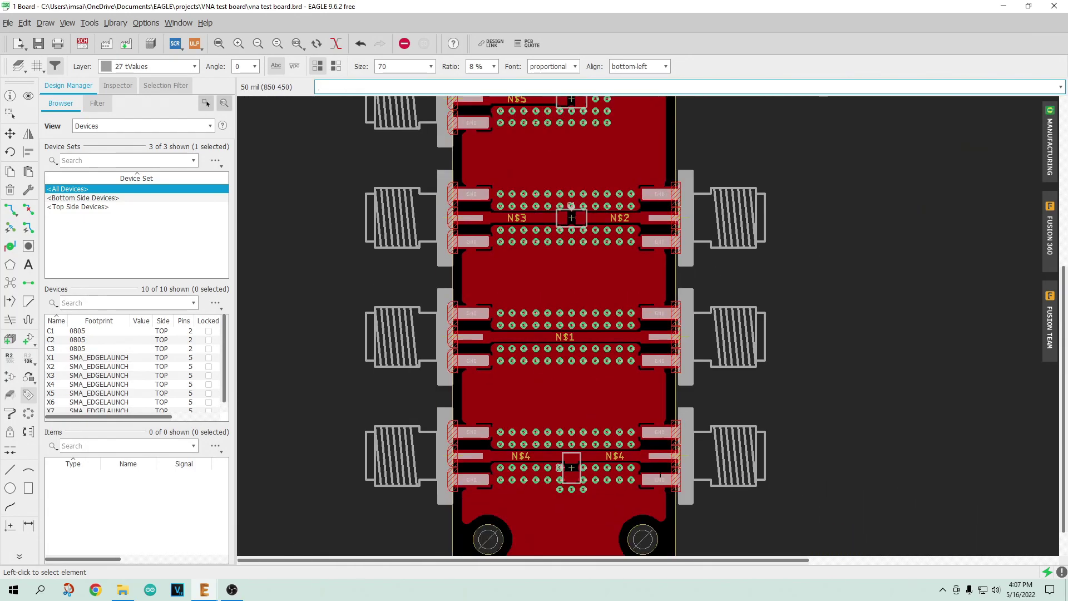
pyautogui.scroll(-3, 648, 267)
pyautogui.scroll(1, 629, 269)
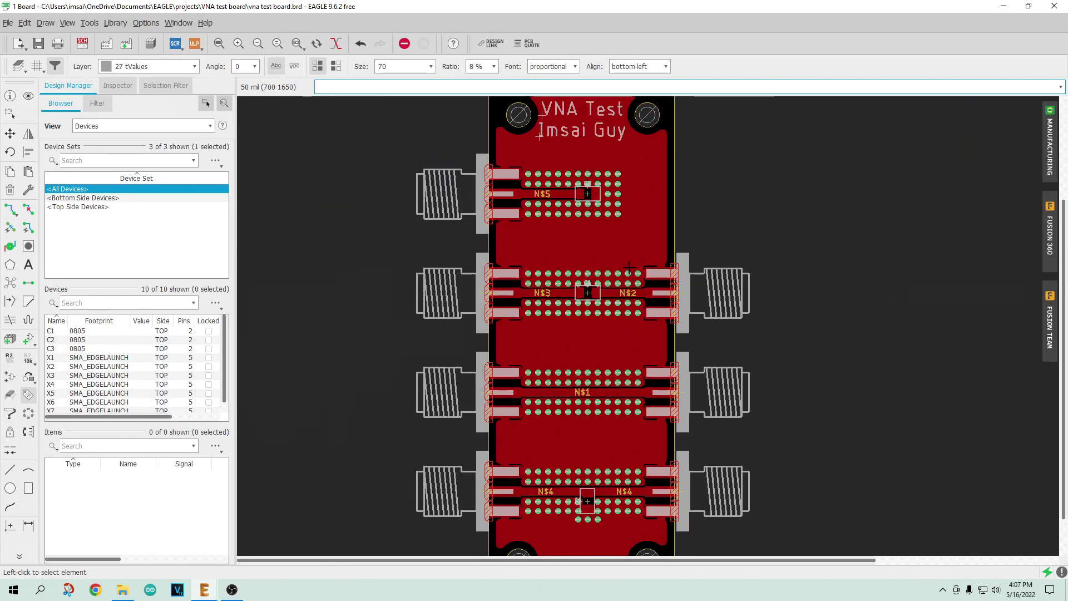
pyautogui.scroll(-1, 629, 269)
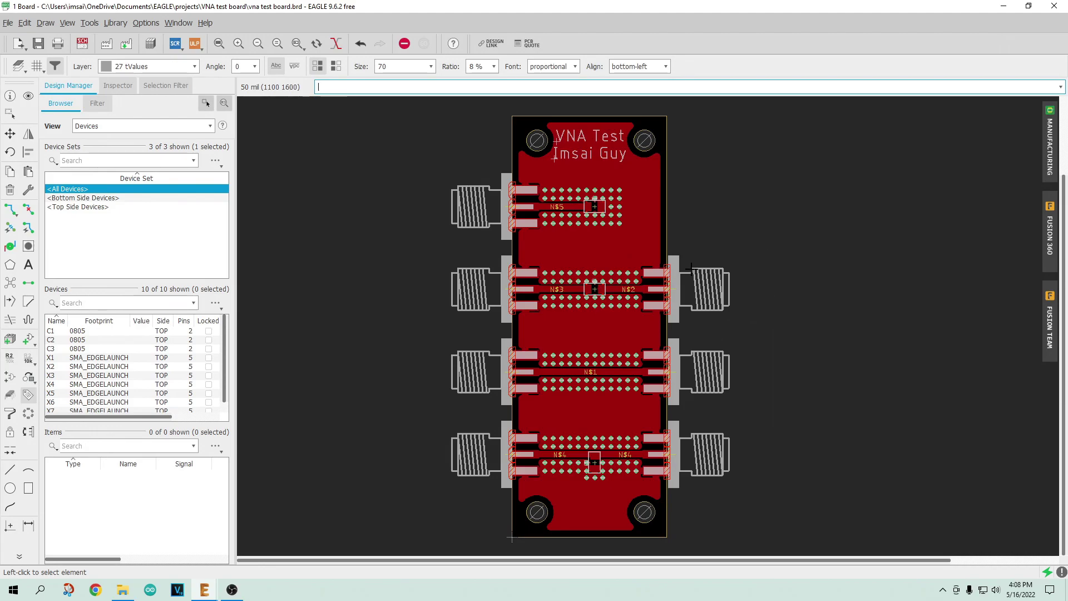
pyautogui.scroll(3, 610, 286)
pyautogui.scroll(-2, 611, 286)
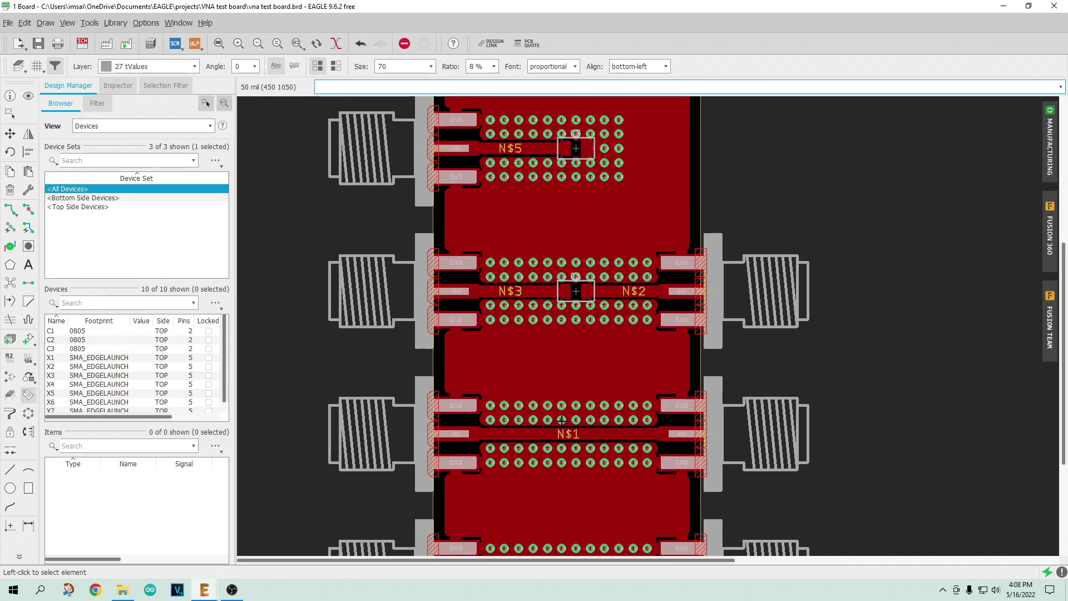
pyautogui.scroll(-2, 848, 304)
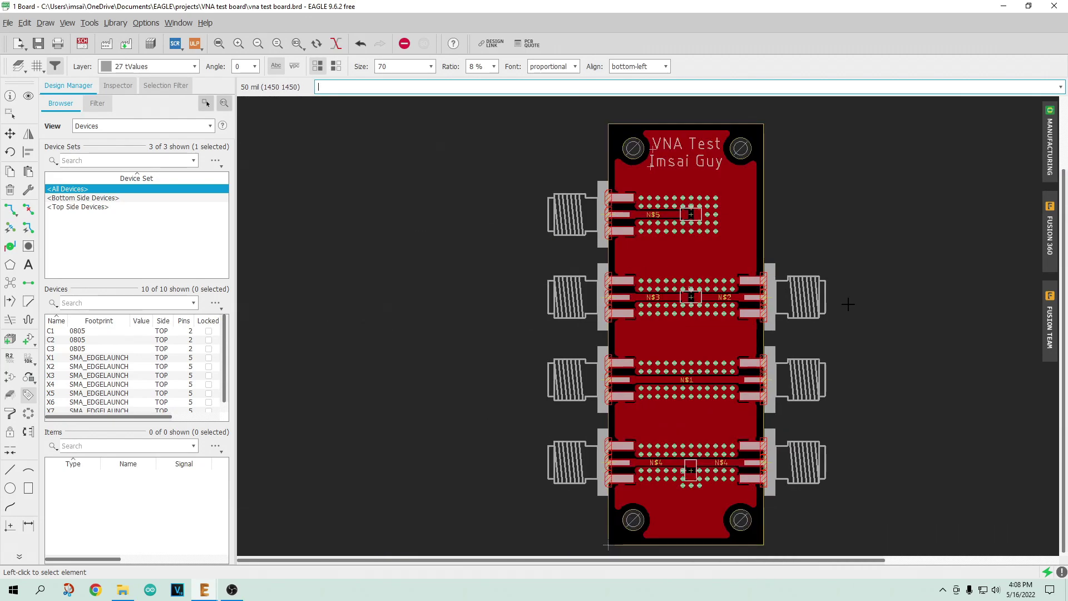